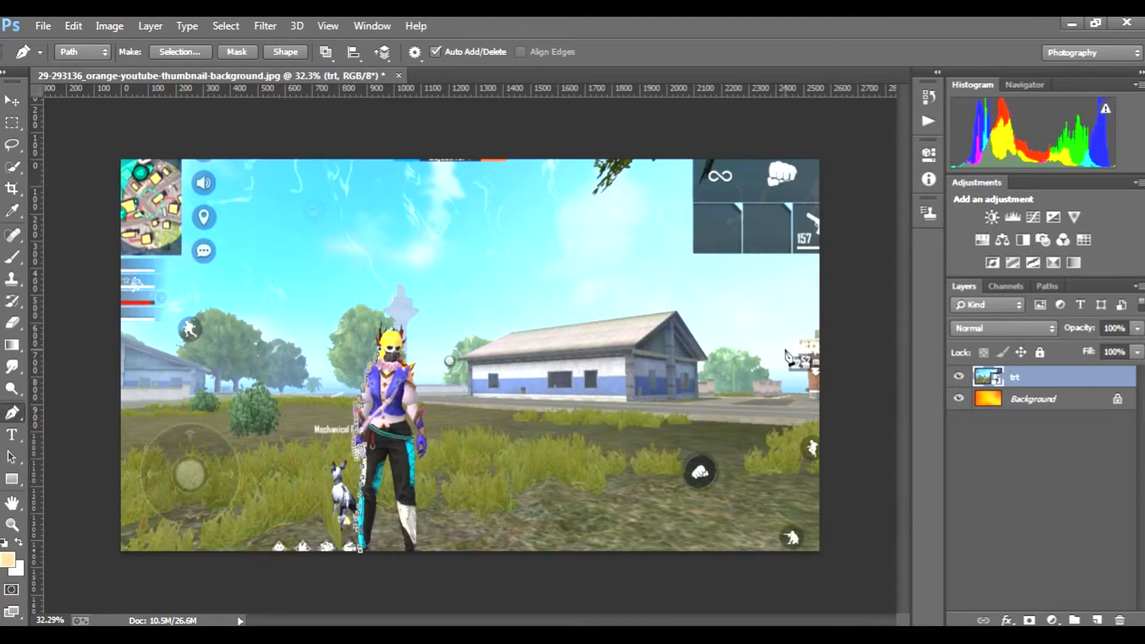
pyautogui.click(997, 634)
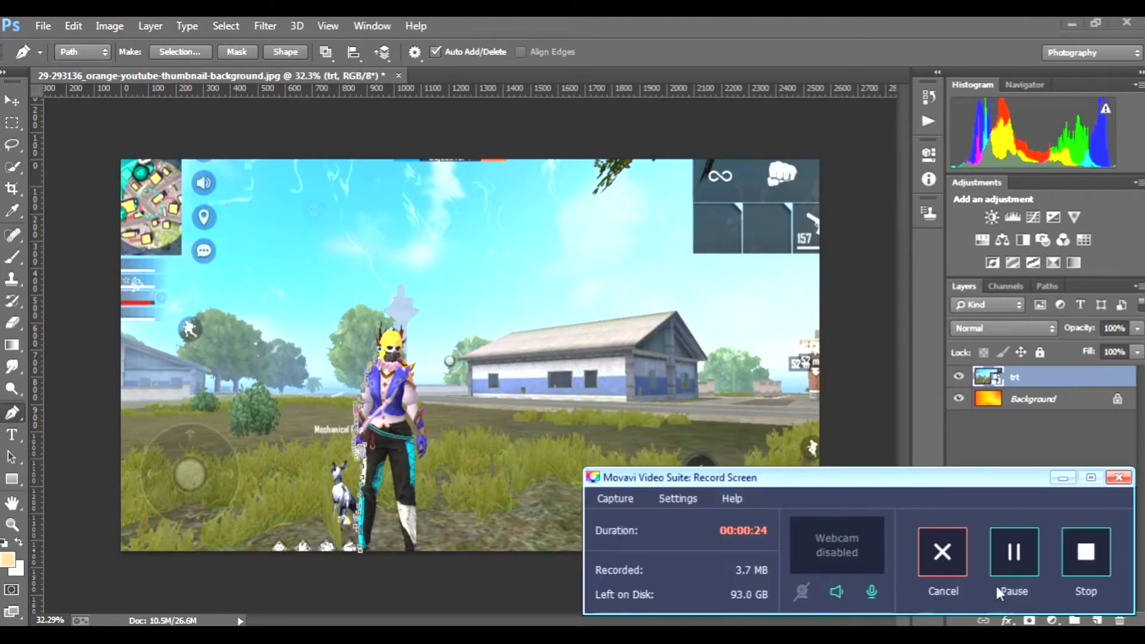
pyautogui.click(1014, 560)
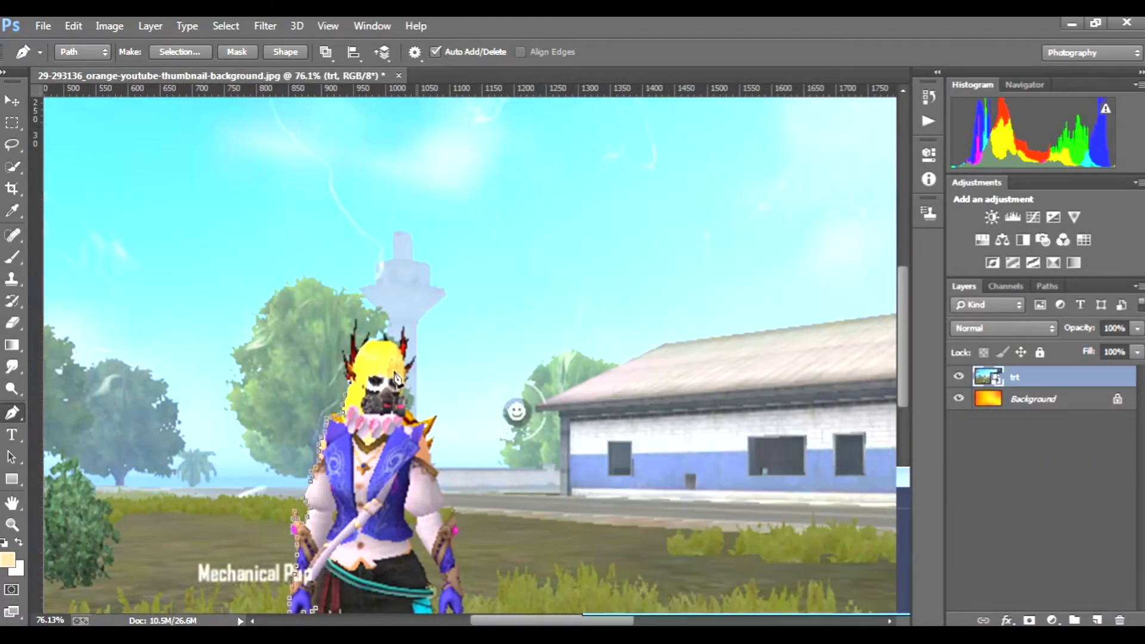
# - Continue the Pen path around the character's head, tracing the horn spikes above the shoulder already outlined
pyautogui.scroll(3, 364, 401)
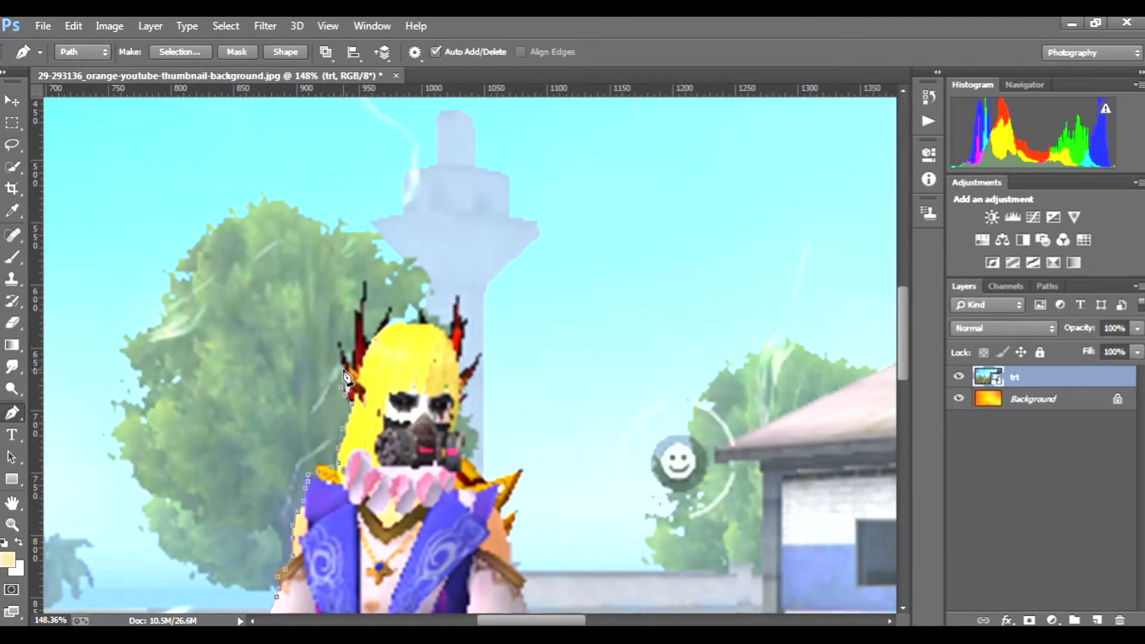
pyautogui.click(340, 342)
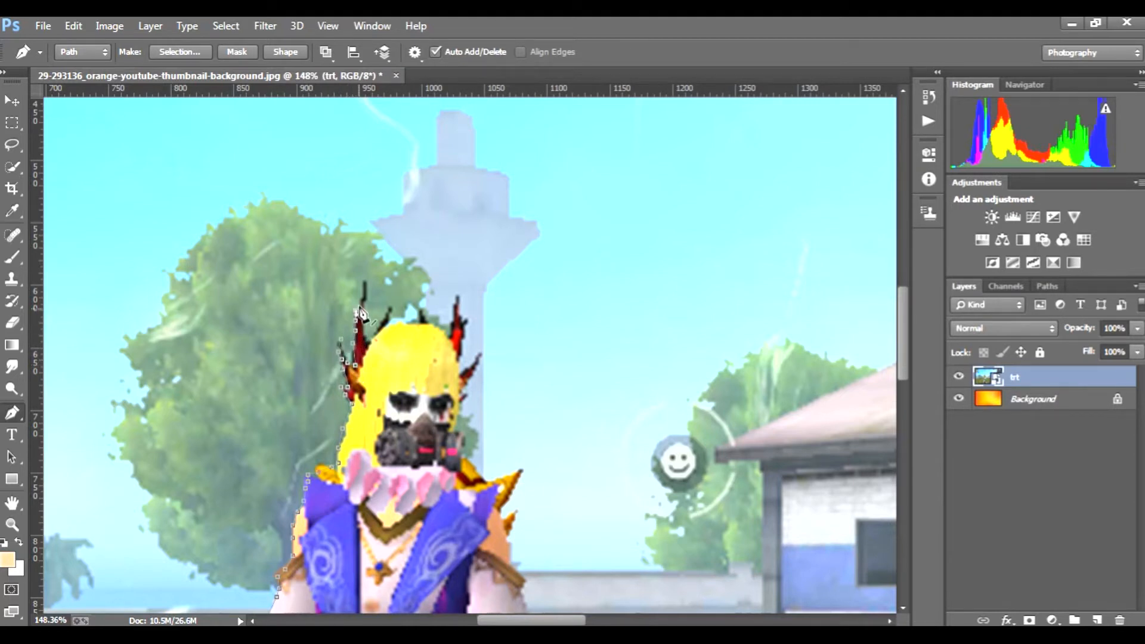
pyautogui.click(363, 283)
pyautogui.moveTo(364, 312); pyautogui.dragTo(362, 317)
pyautogui.click(362, 329)
pyautogui.click(389, 309)
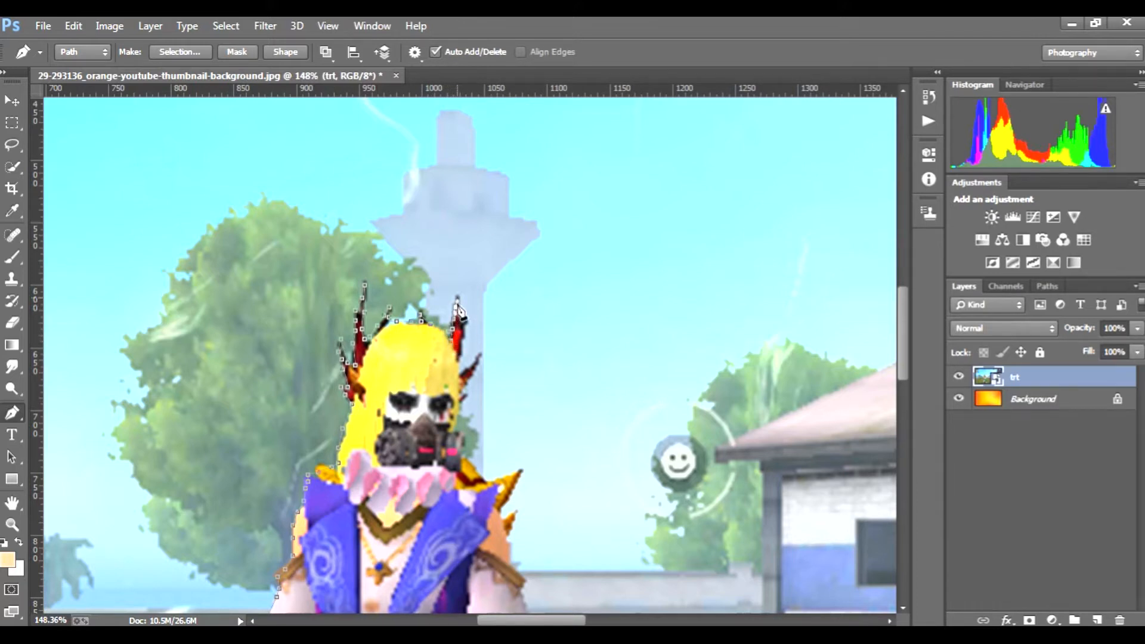
# - Extend the Pen path around the horn spikes on the other side of the head and down beside the mask
pyautogui.click(462, 321)
pyautogui.click(462, 331)
pyautogui.click(458, 350)
pyautogui.click(479, 355)
pyautogui.click(484, 357)
pyautogui.click(478, 360)
pyautogui.click(474, 365)
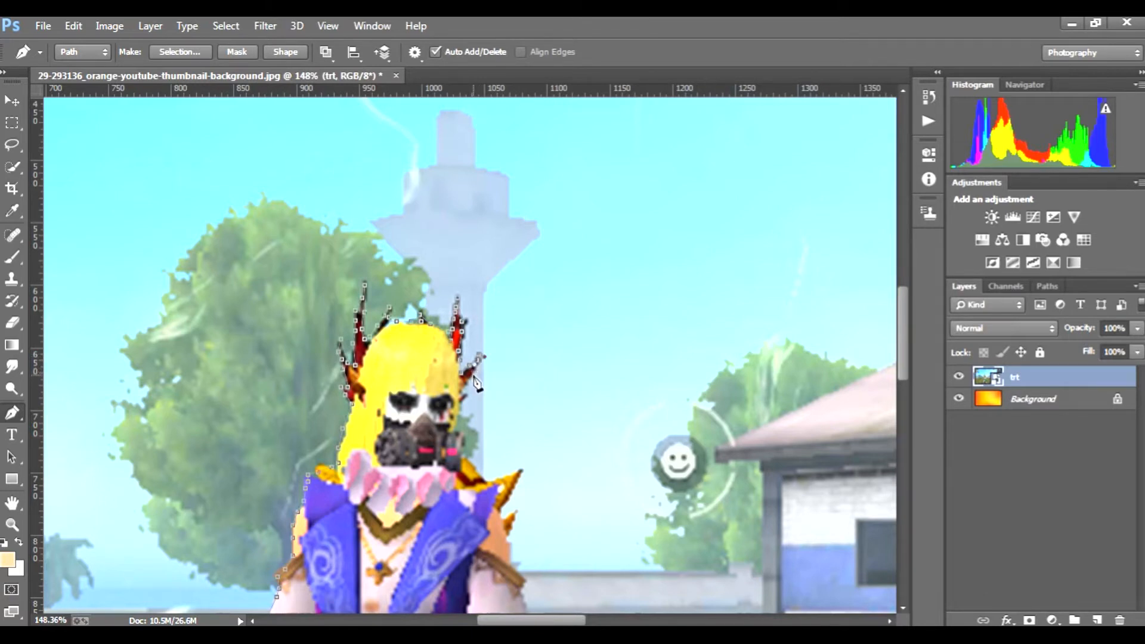
pyautogui.click(473, 375)
pyautogui.click(463, 385)
pyautogui.click(458, 393)
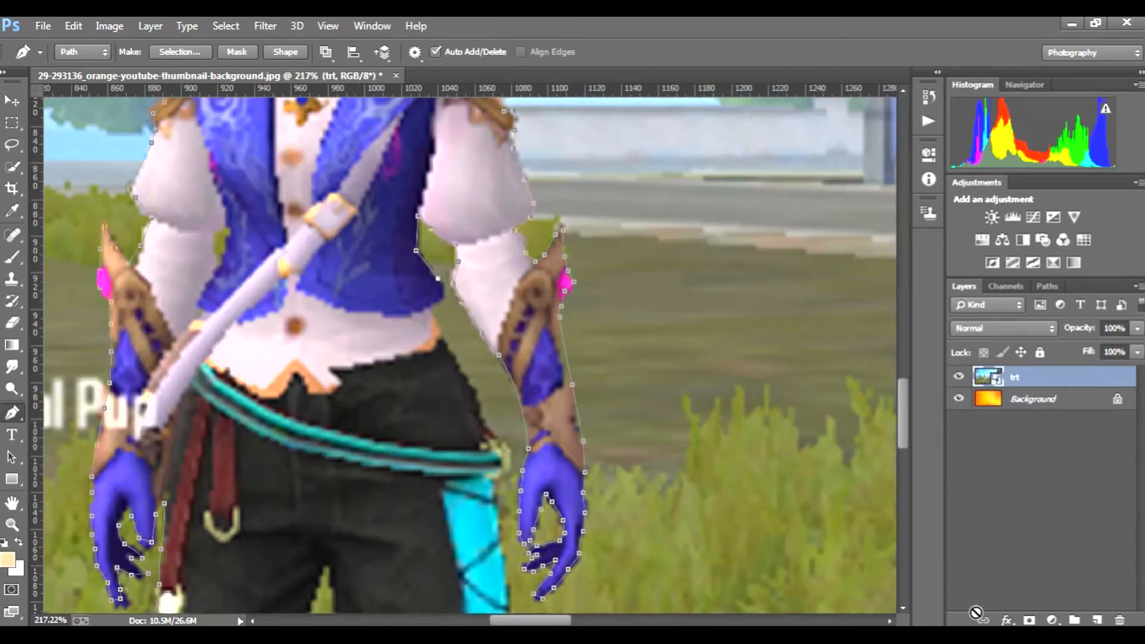
pyautogui.click(1008, 564)
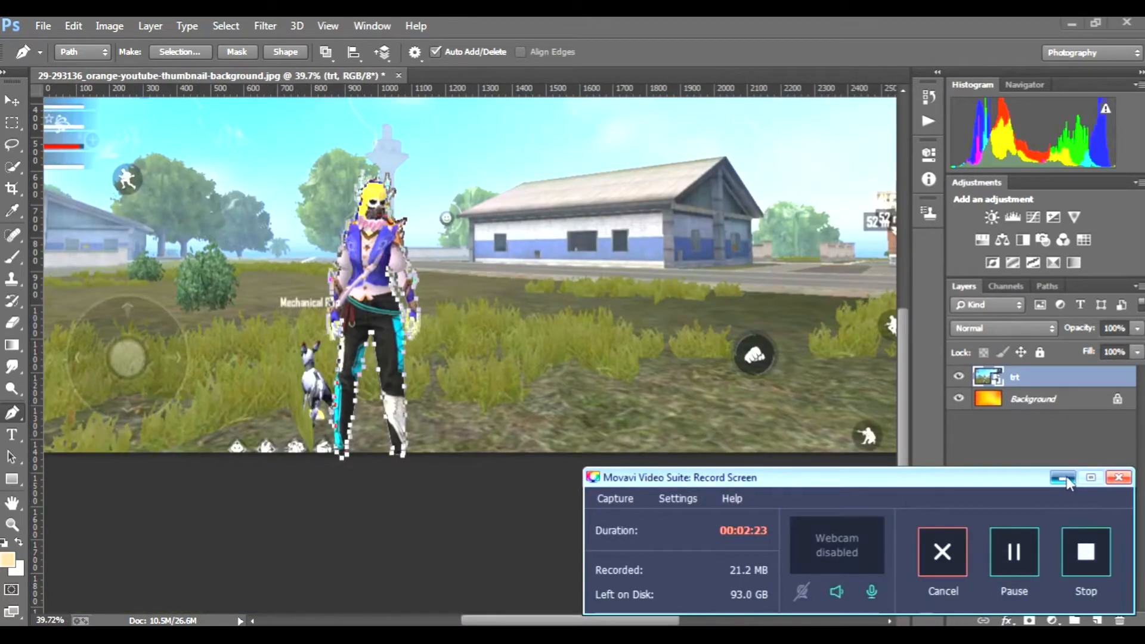
pyautogui.click(1064, 480)
# - Turn the character's path into a new anti-aliased selection with 0-pixel feather and add it as a layer mask on trt
pyautogui.scroll(3, 525, 411)
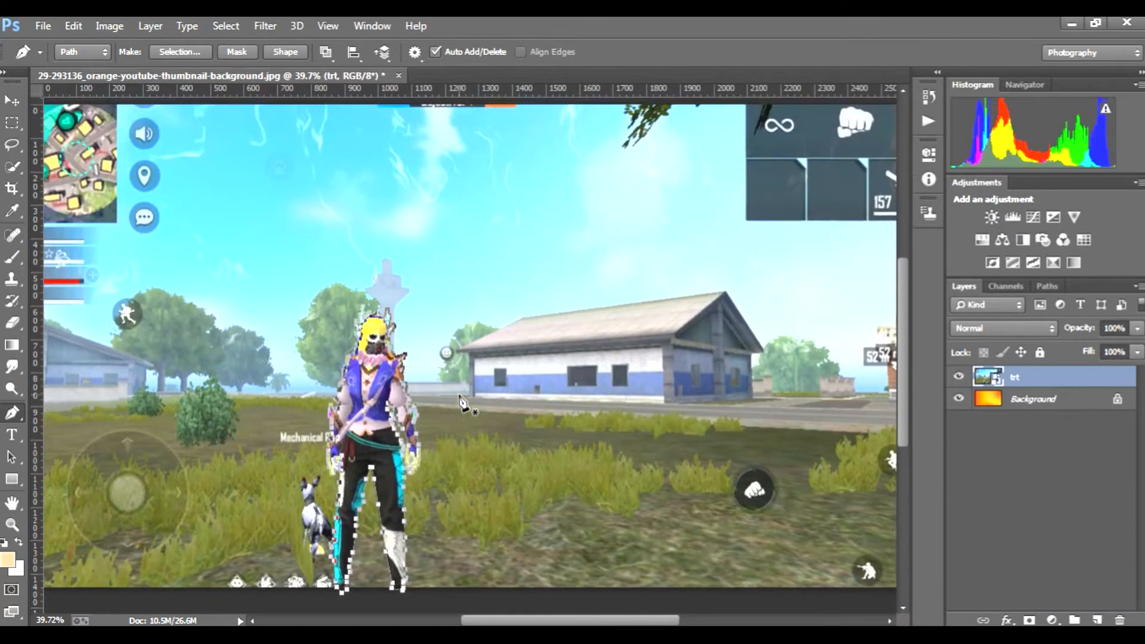
pyautogui.rightClick(368, 394)
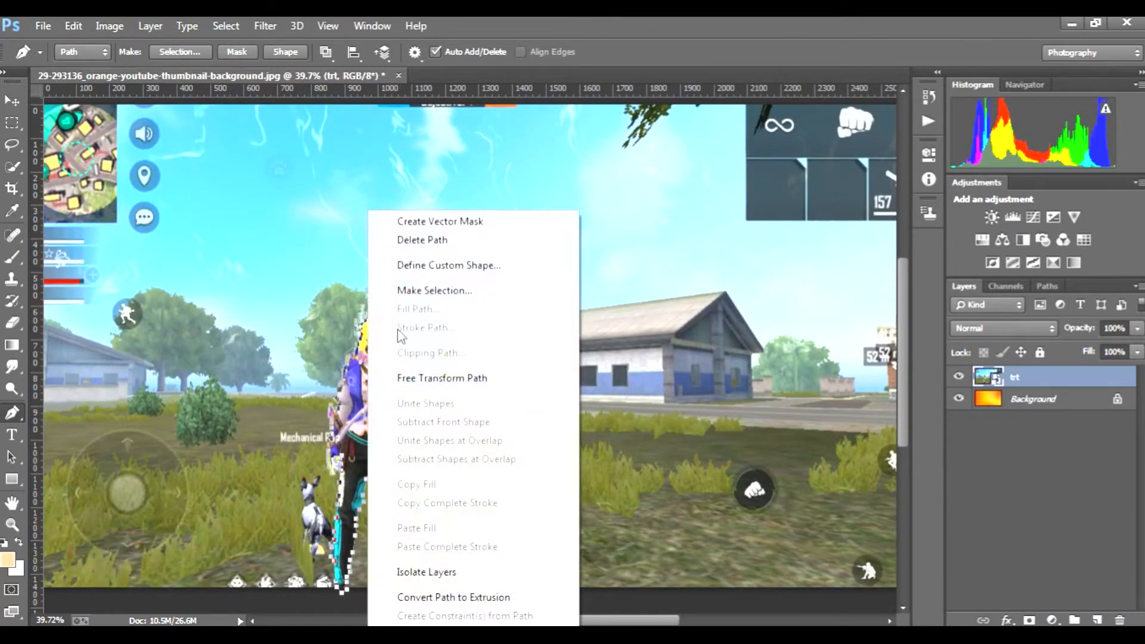
pyautogui.click(407, 291)
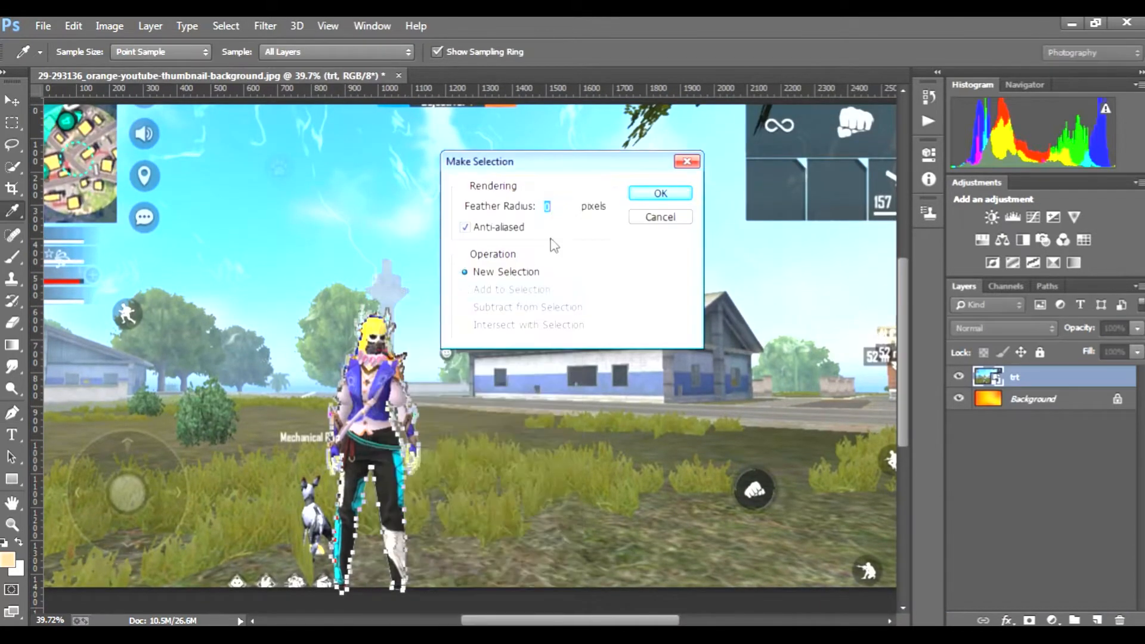
pyautogui.click(658, 194)
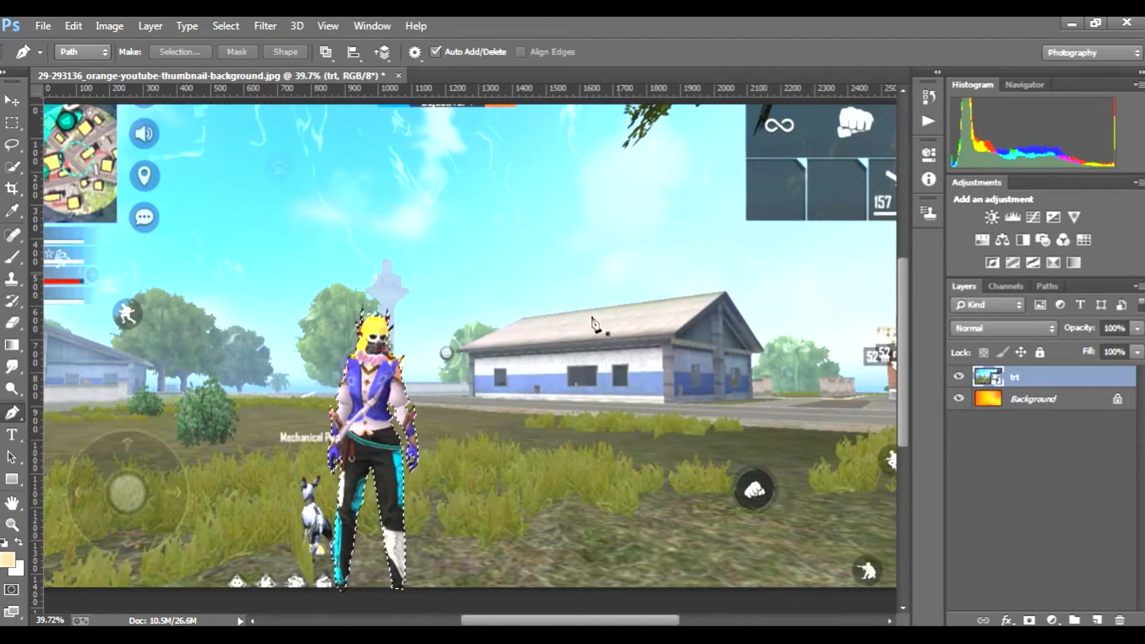
pyautogui.click(1030, 620)
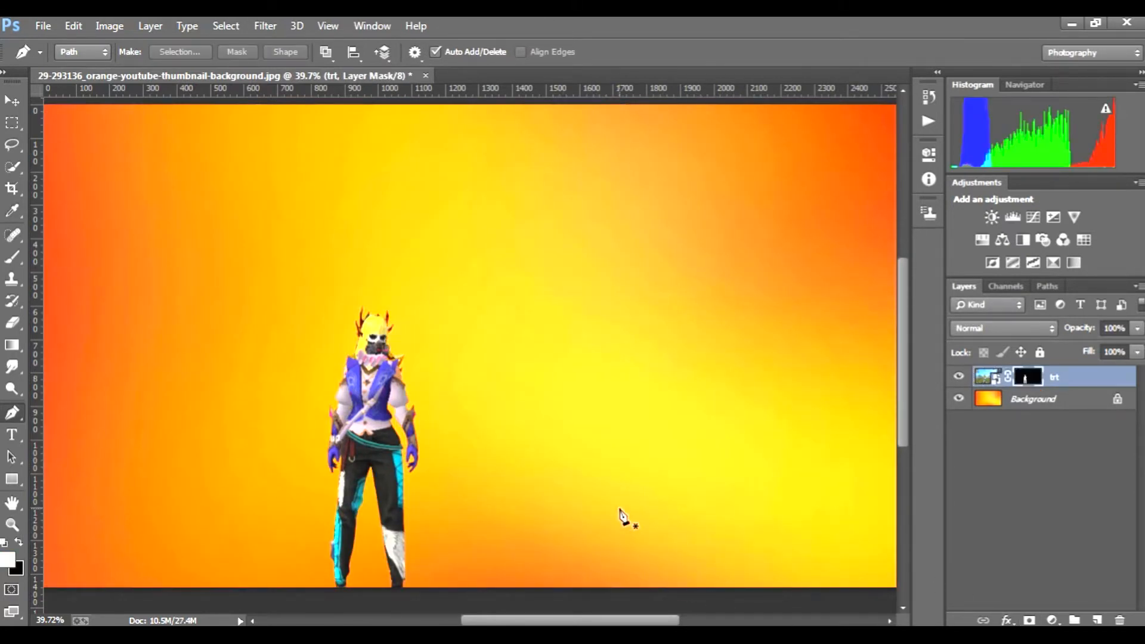
pyautogui.click(1003, 635)
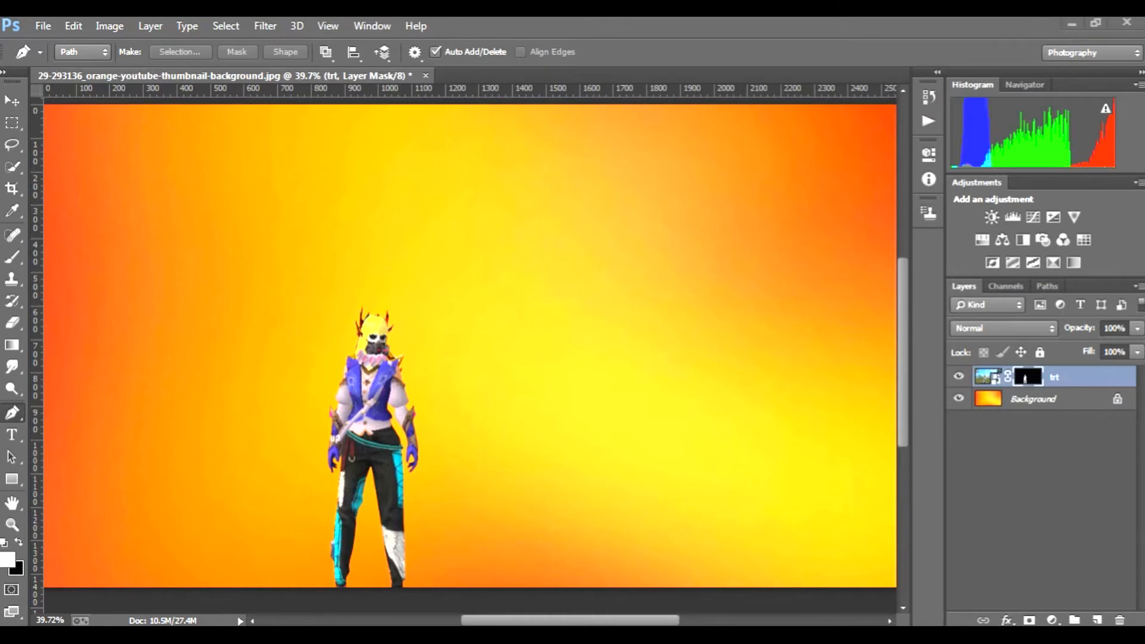
pyautogui.click(1013, 557)
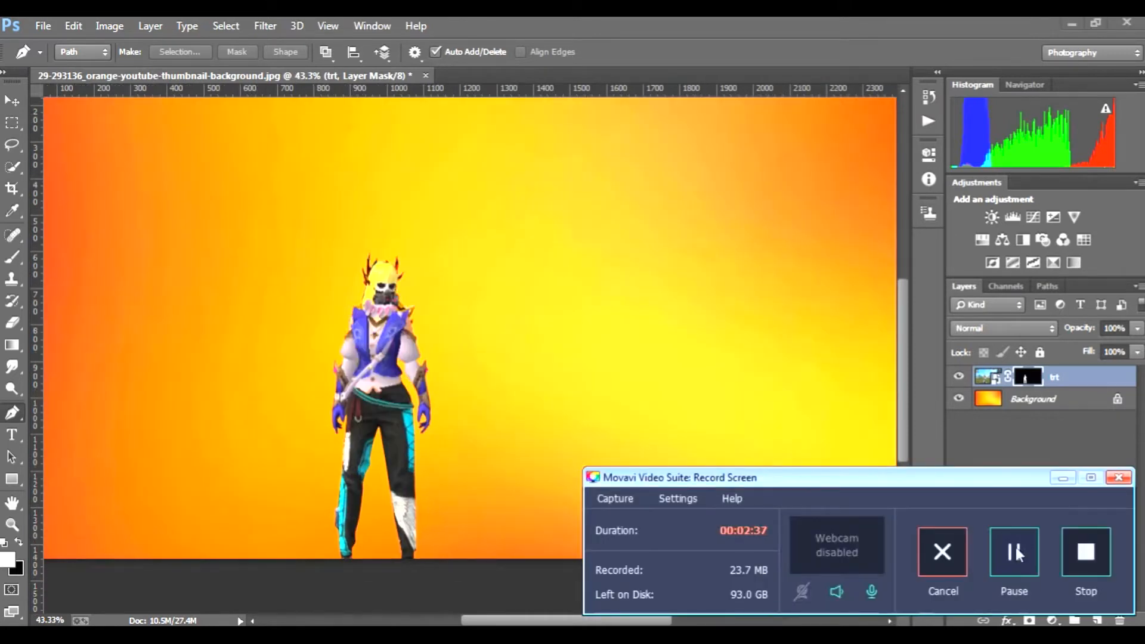
pyautogui.click(1059, 479)
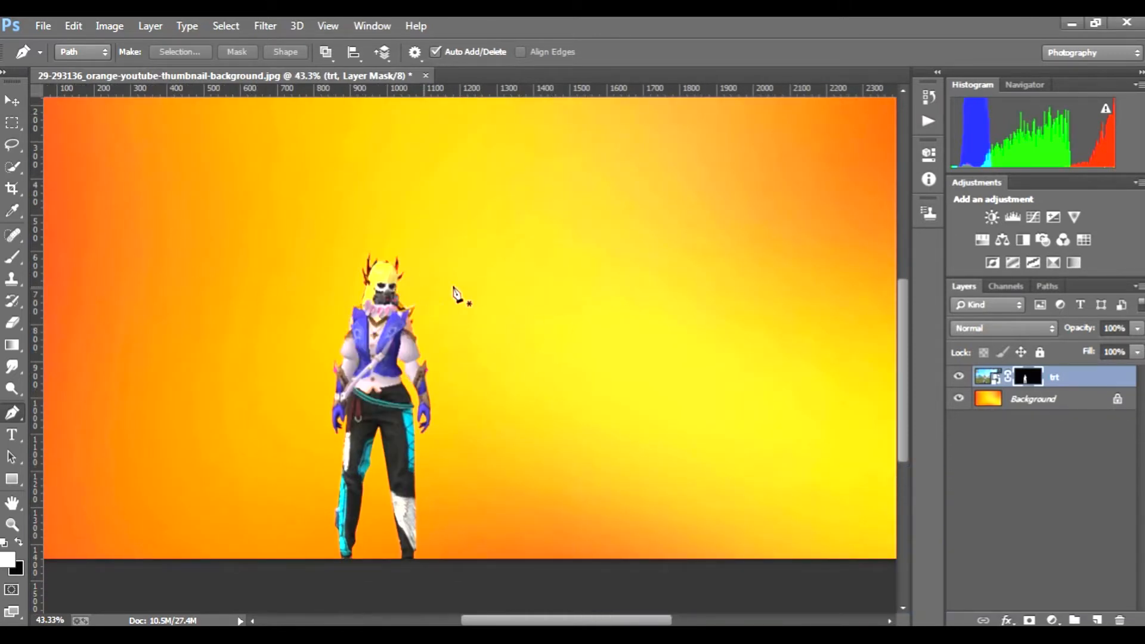
pyautogui.scroll(3, 423, 370)
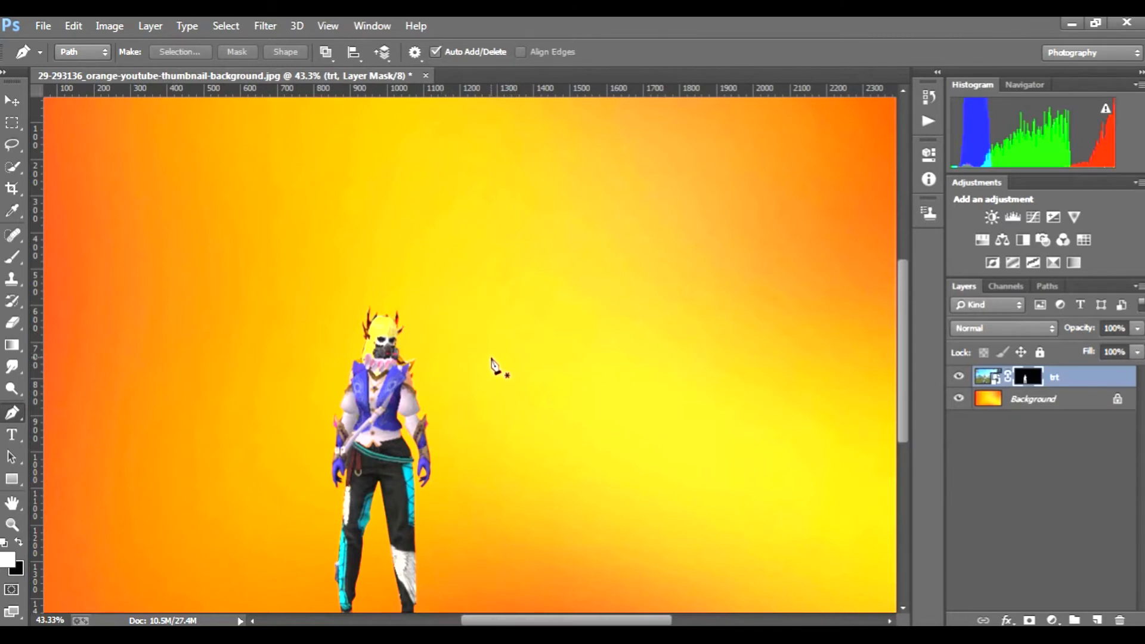
pyautogui.click(984, 635)
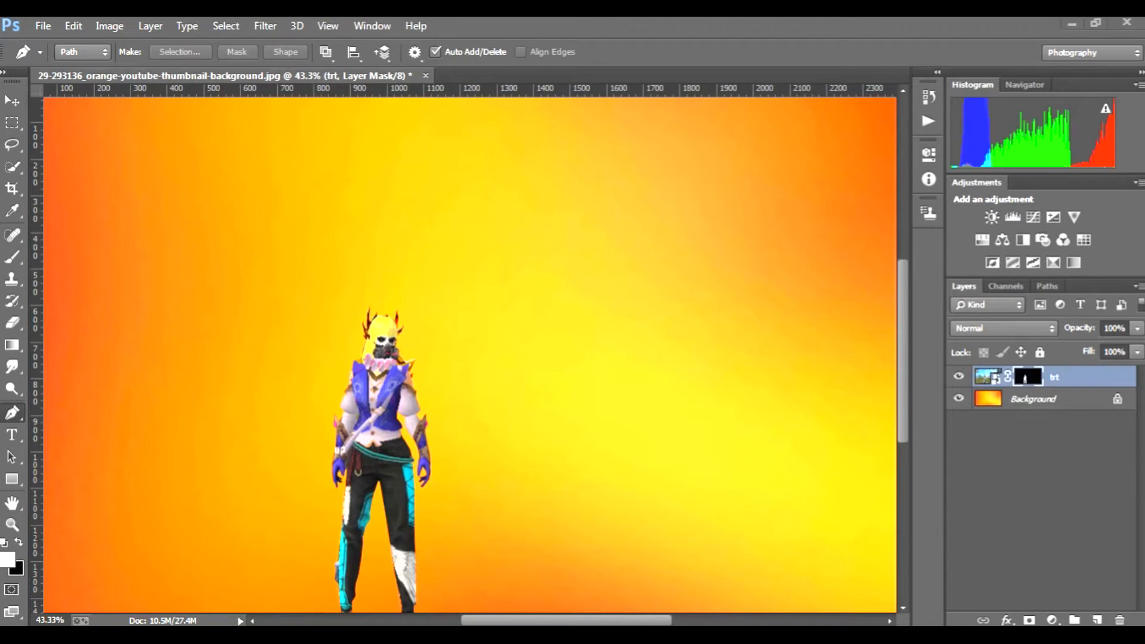
pyautogui.click(1023, 577)
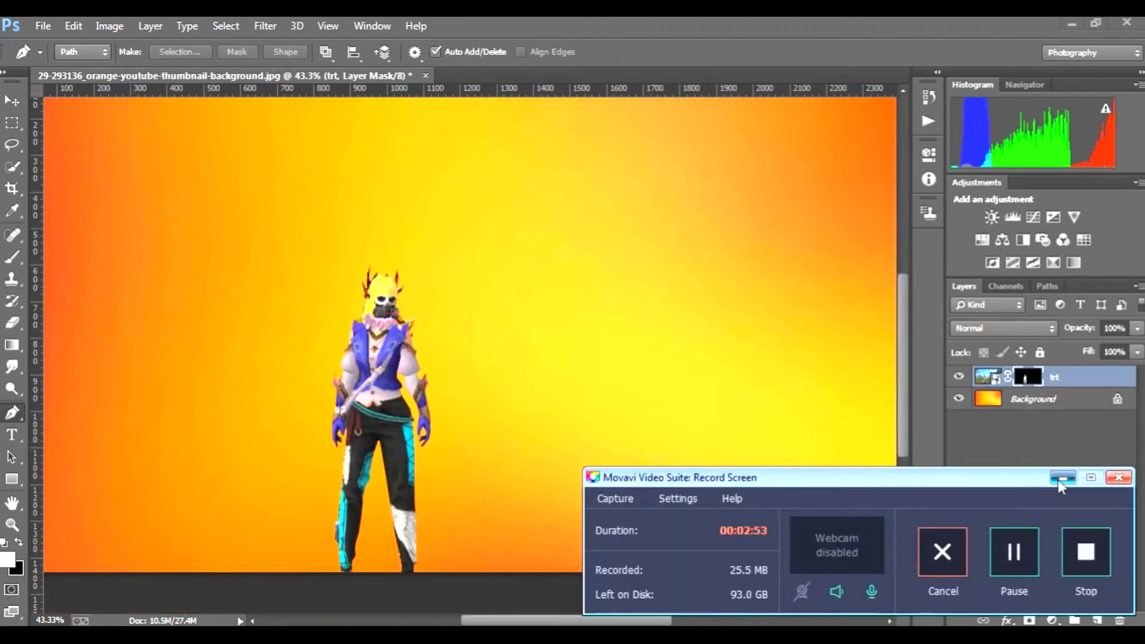
pyautogui.click(1063, 478)
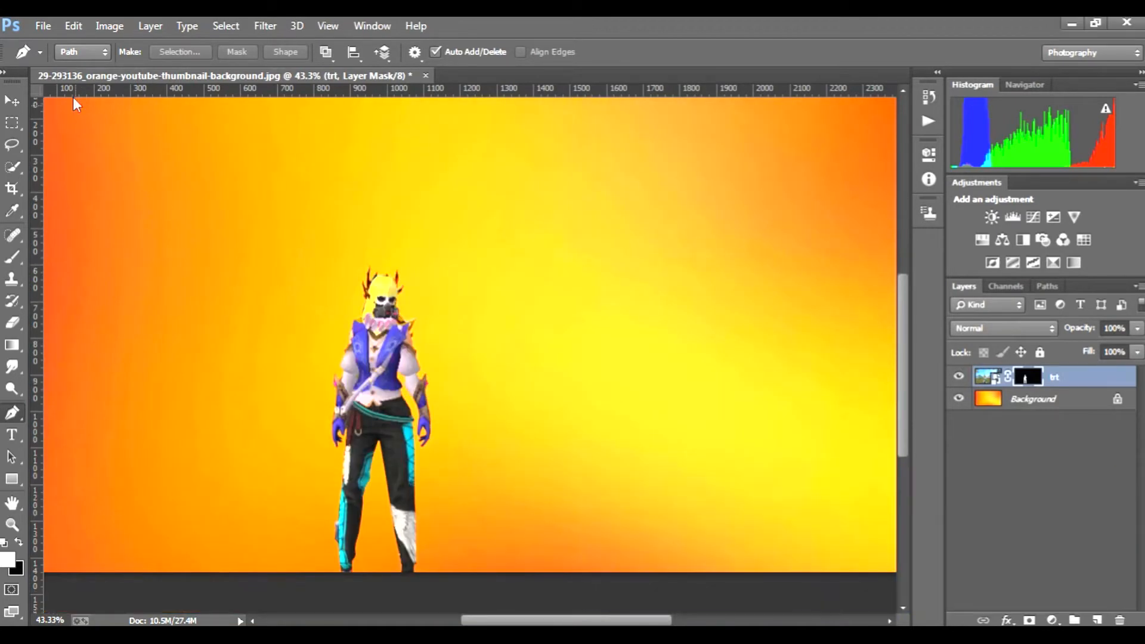
# - Place the image Dark-Wallpapes-17-1920-x-1200 as an embedded object in the document
pyautogui.click(44, 27)
pyautogui.click(99, 267)
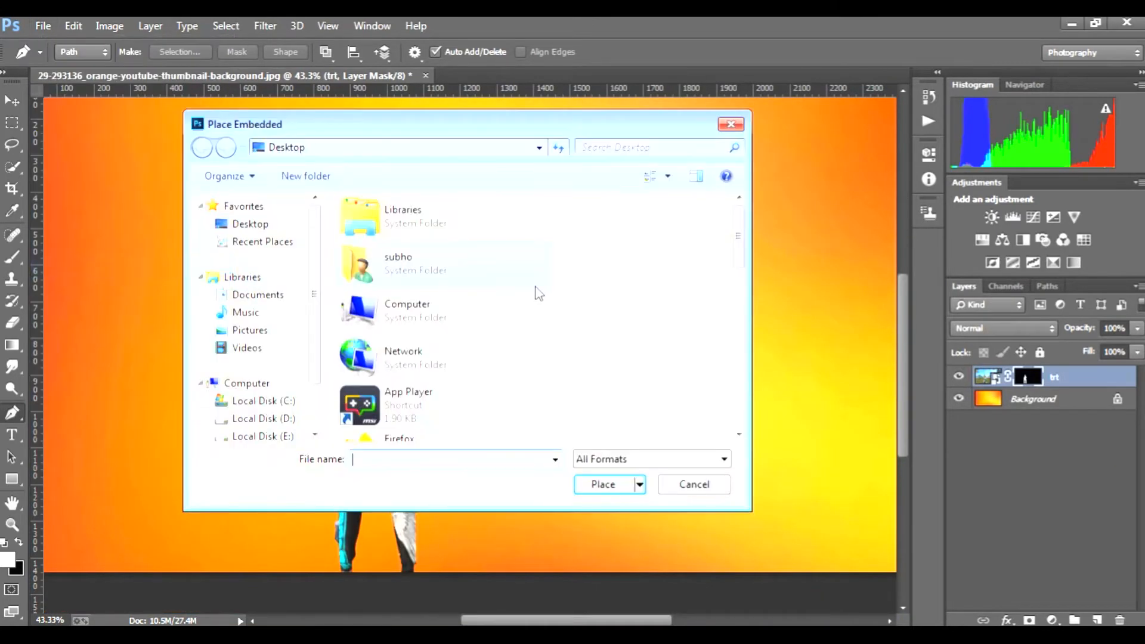
pyautogui.click(392, 314)
pyautogui.scroll(-2, 398, 328)
pyautogui.scroll(-2, 412, 392)
pyautogui.scroll(3, 413, 392)
pyautogui.scroll(1, 417, 358)
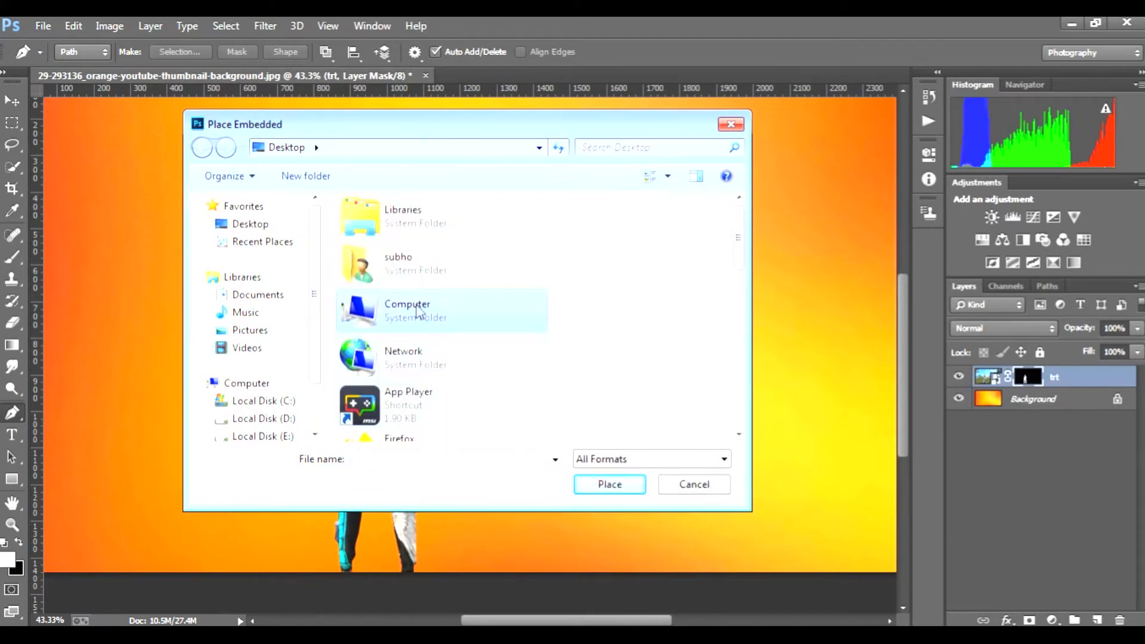
pyautogui.scroll(-3, 418, 312)
pyautogui.doubleClick(420, 331)
pyautogui.scroll(-2, 535, 401)
pyautogui.scroll(2, 535, 401)
pyautogui.doubleClick(668, 272)
# - Move and stretch the placed dark wallpaper to 133.33% width and 120% height so it covers the whole canvas
pyautogui.moveTo(645, 379); pyautogui.dragTo(547, 338)
pyautogui.moveTo(722, 538); pyautogui.dragTo(896, 579)
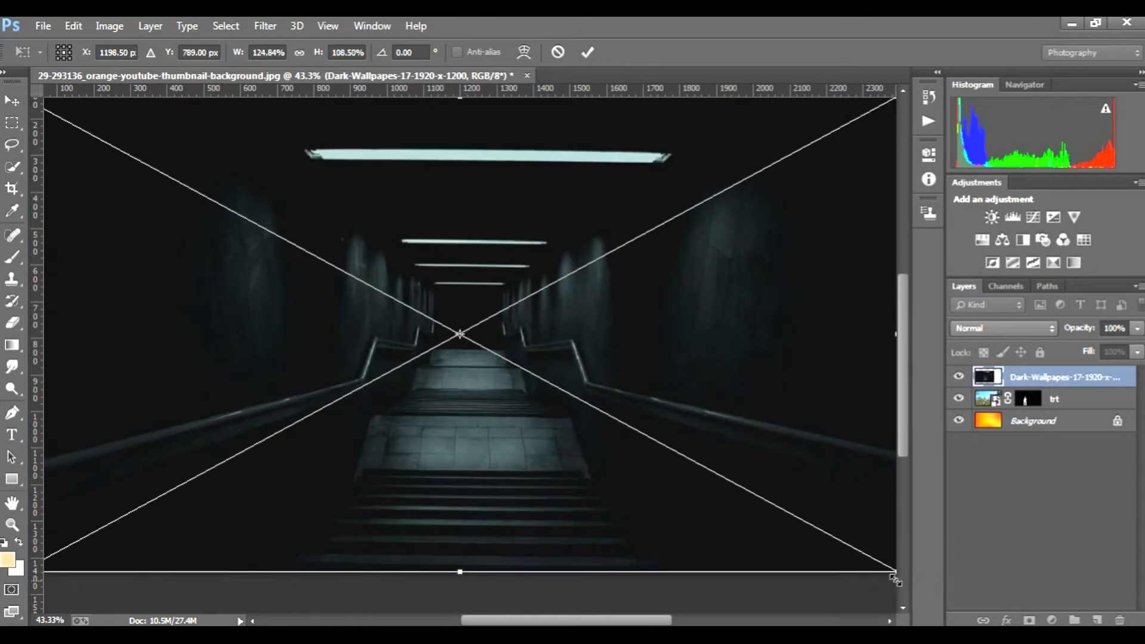
pyautogui.scroll(-3, 667, 531)
pyautogui.moveTo(673, 435); pyautogui.dragTo(669, 400)
pyautogui.moveTo(725, 490); pyautogui.dragTo(761, 519)
pyautogui.click(588, 52)
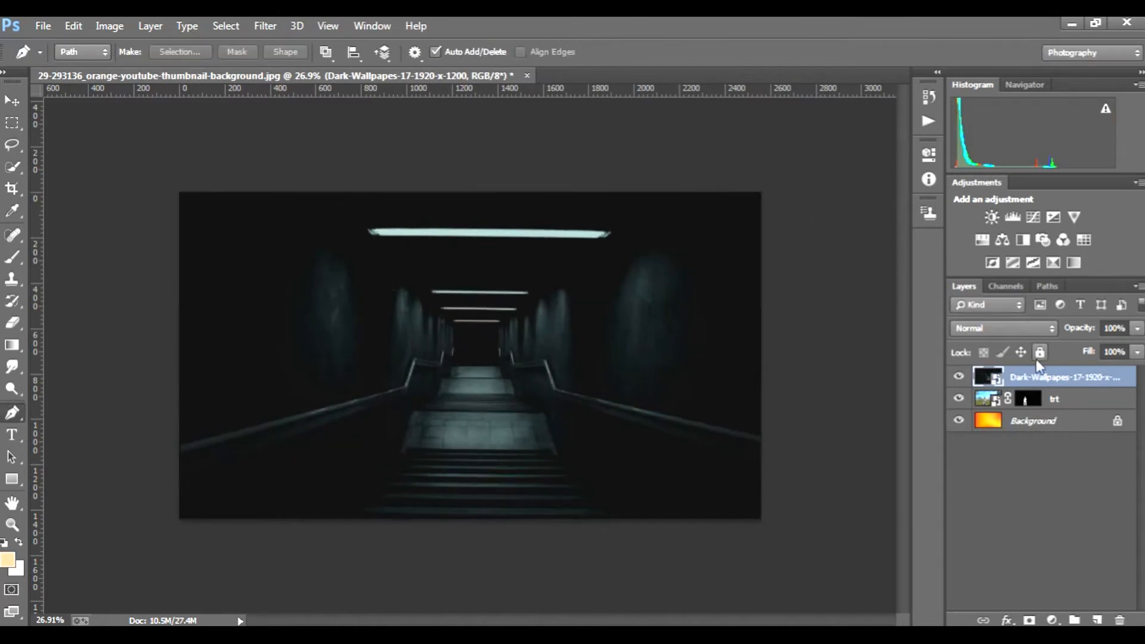
# - Move the dark wallpaper layer beneath the trt layer, leaving its size unchanged
pyautogui.moveTo(1051, 378); pyautogui.dragTo(1058, 409)
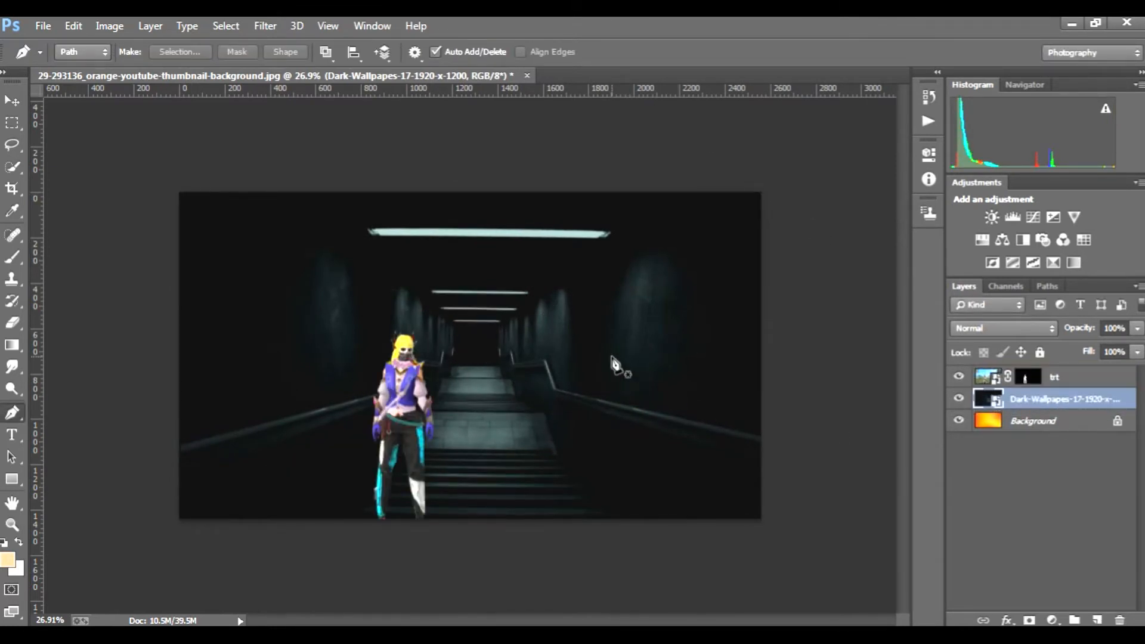
pyautogui.hotkey('ctrl', 't')
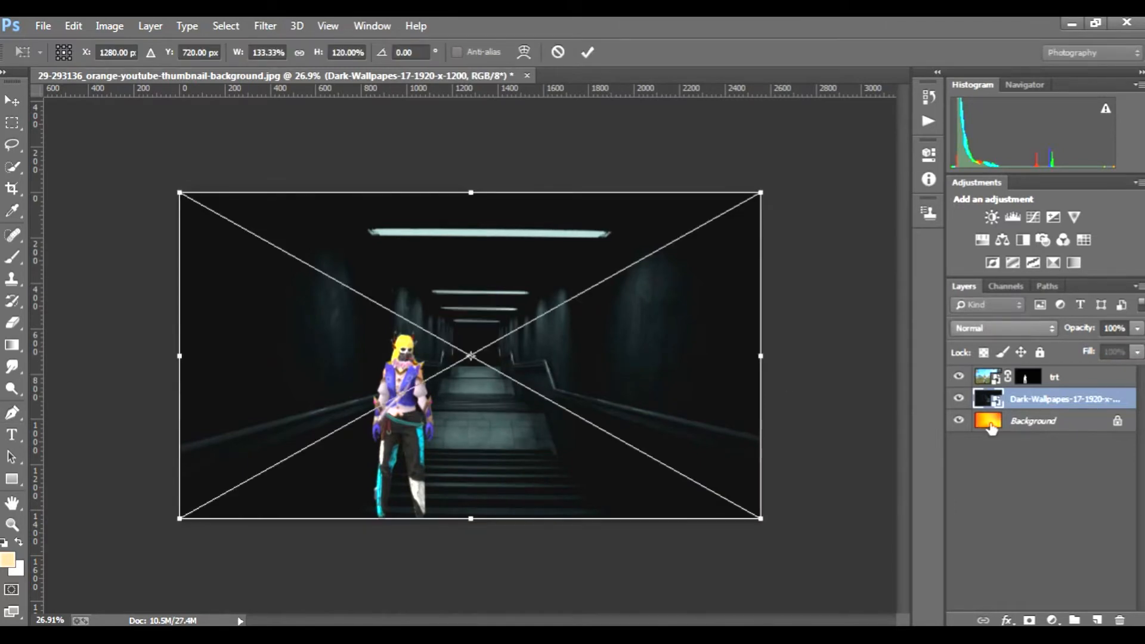
pyautogui.click(588, 52)
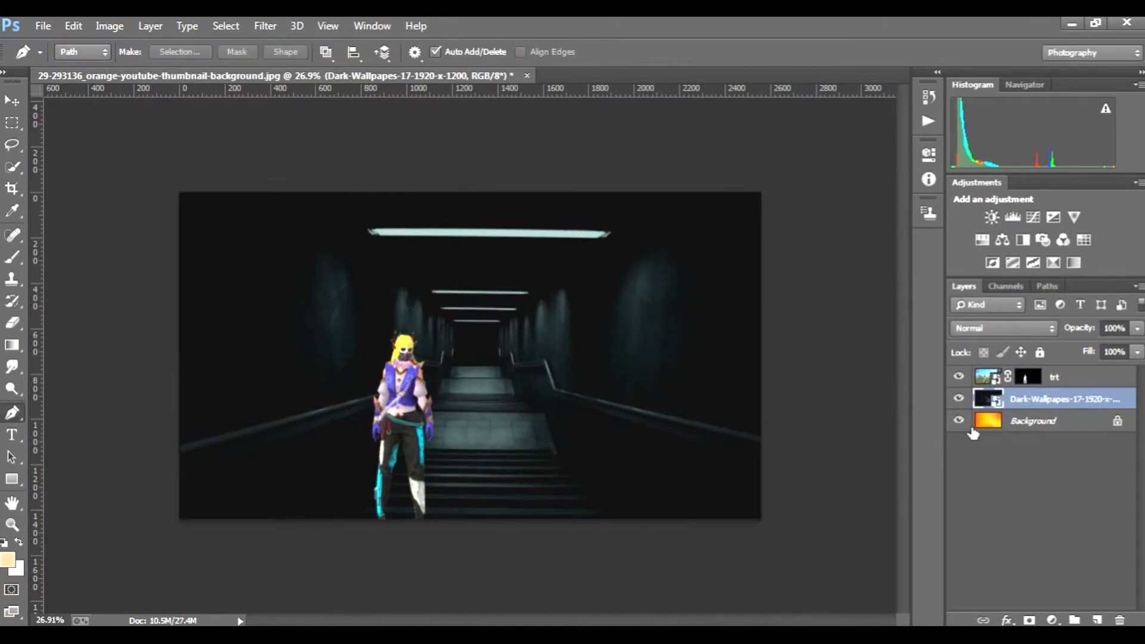
pyautogui.click(1075, 379)
pyautogui.rightClick(1042, 384)
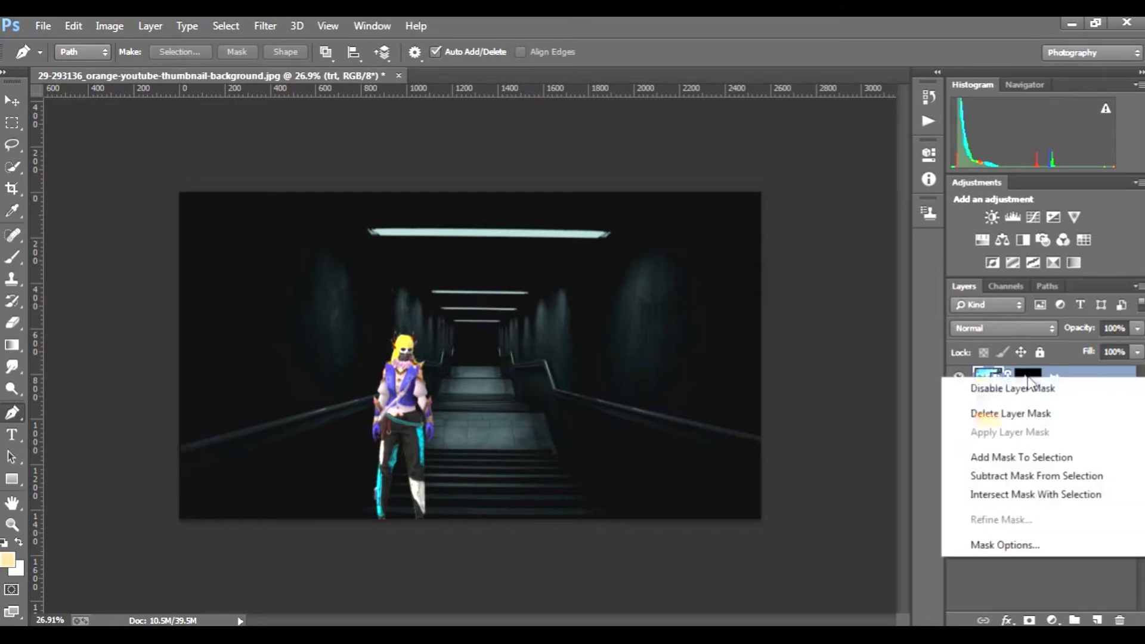
pyautogui.click(1025, 458)
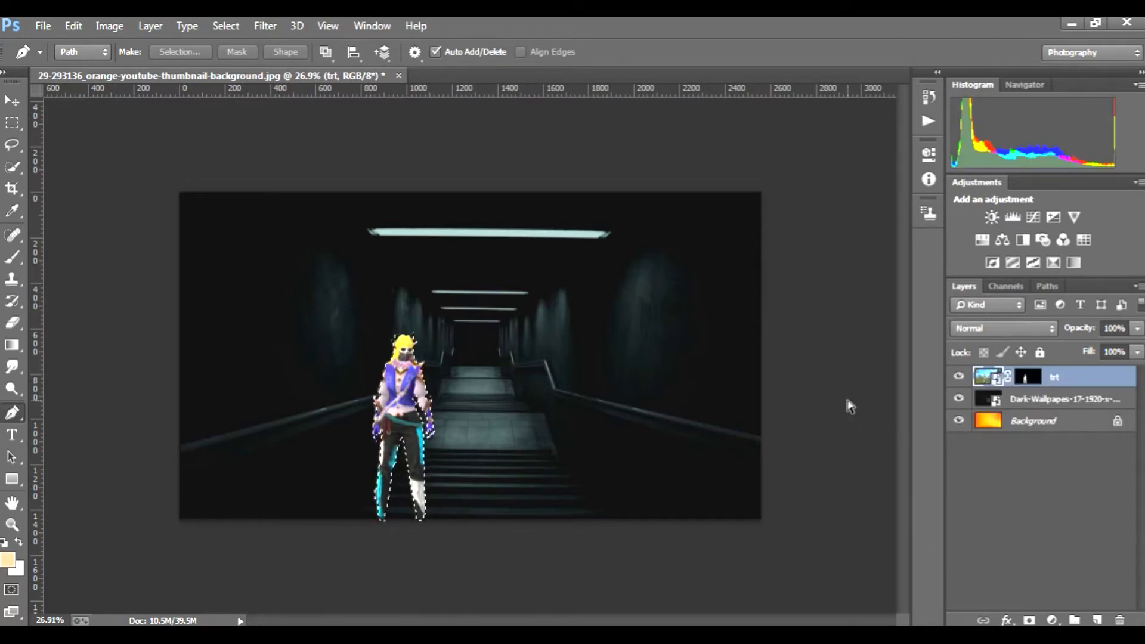
pyautogui.hotkey('ctrl', 'z')
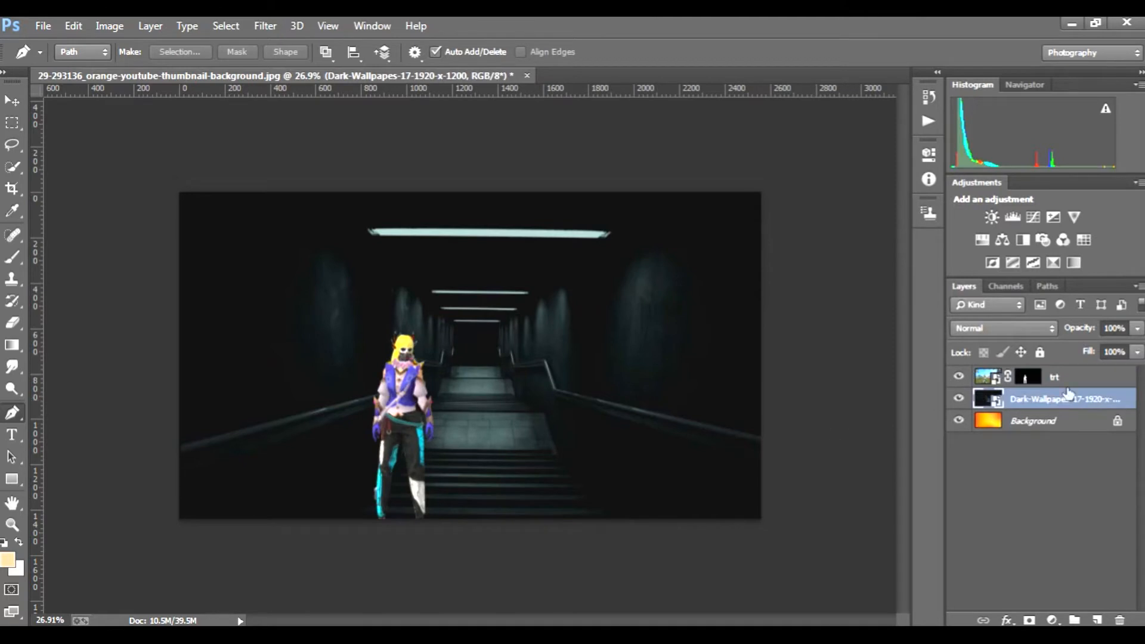
# - Enlarge the masked character on the trt layer and shift it left so its feet meet the canvas's bottom edge
pyautogui.click(1116, 382)
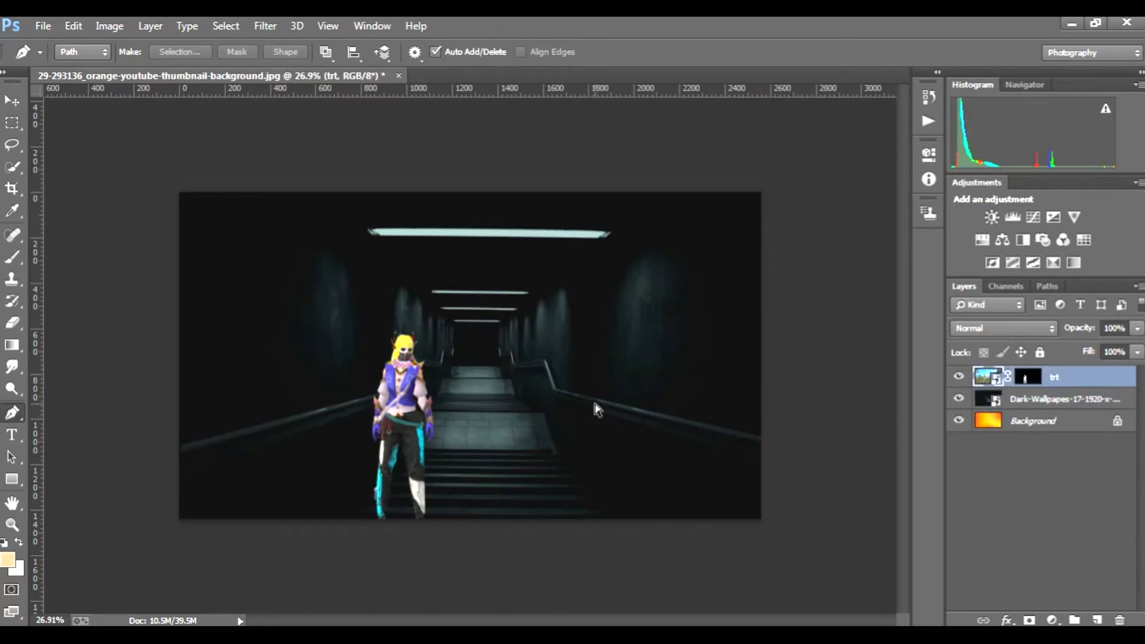
pyautogui.hotkey('ctrl', 't')
pyautogui.moveTo(779, 549); pyautogui.dragTo(916, 629)
pyautogui.moveTo(776, 526); pyautogui.dragTo(673, 456)
pyautogui.click(764, 52)
pyautogui.press('p')
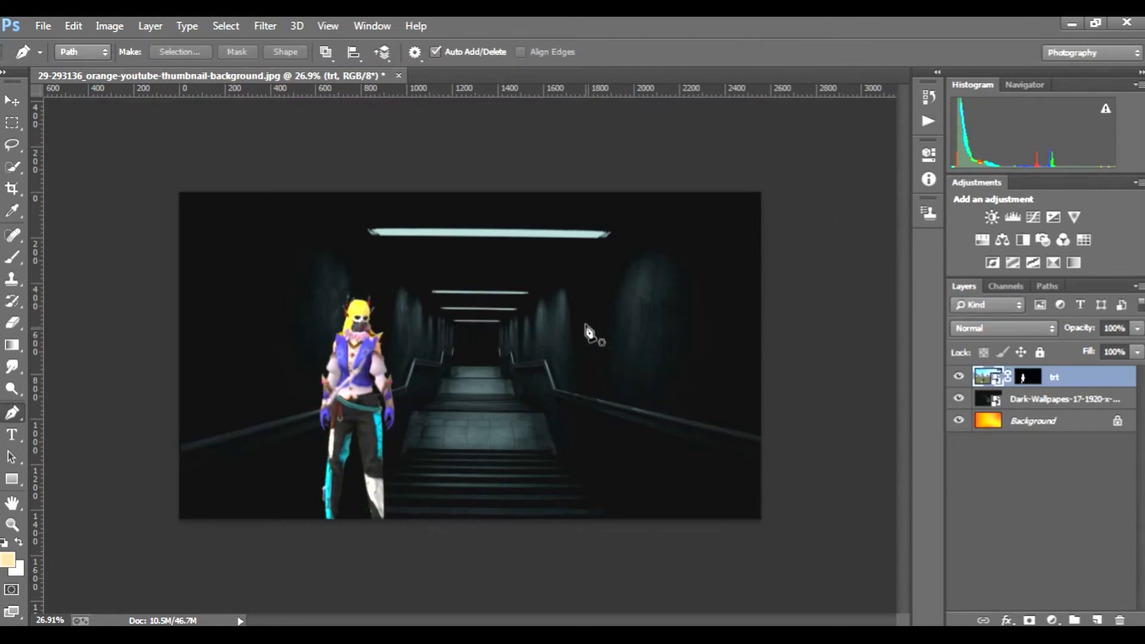
pyautogui.click(364, 378)
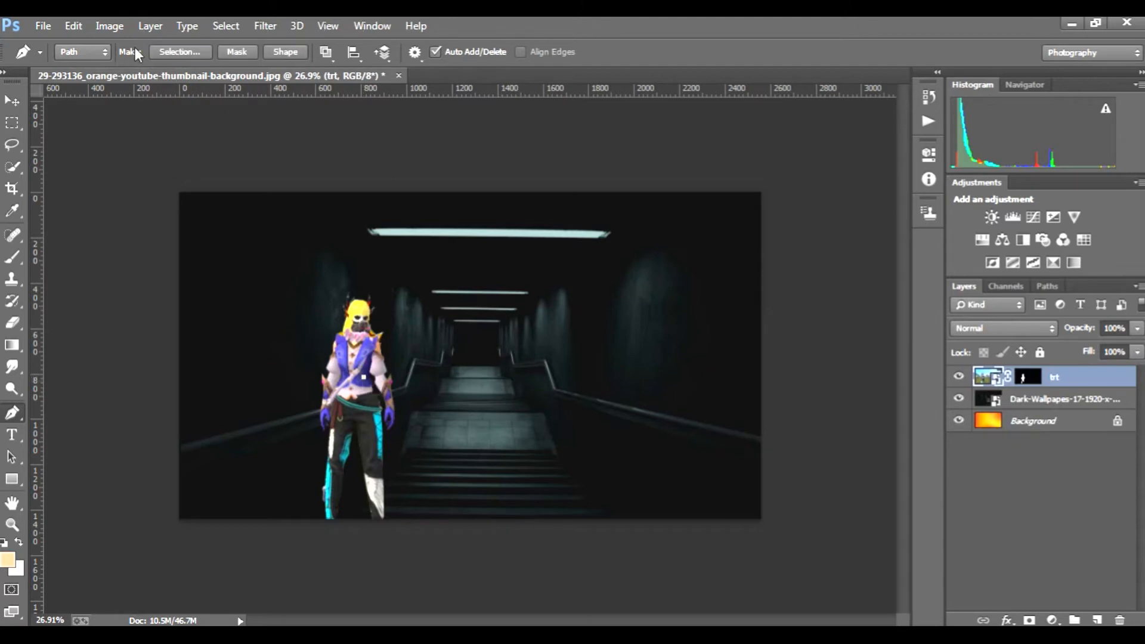
pyautogui.click(74, 25)
pyautogui.click(119, 48)
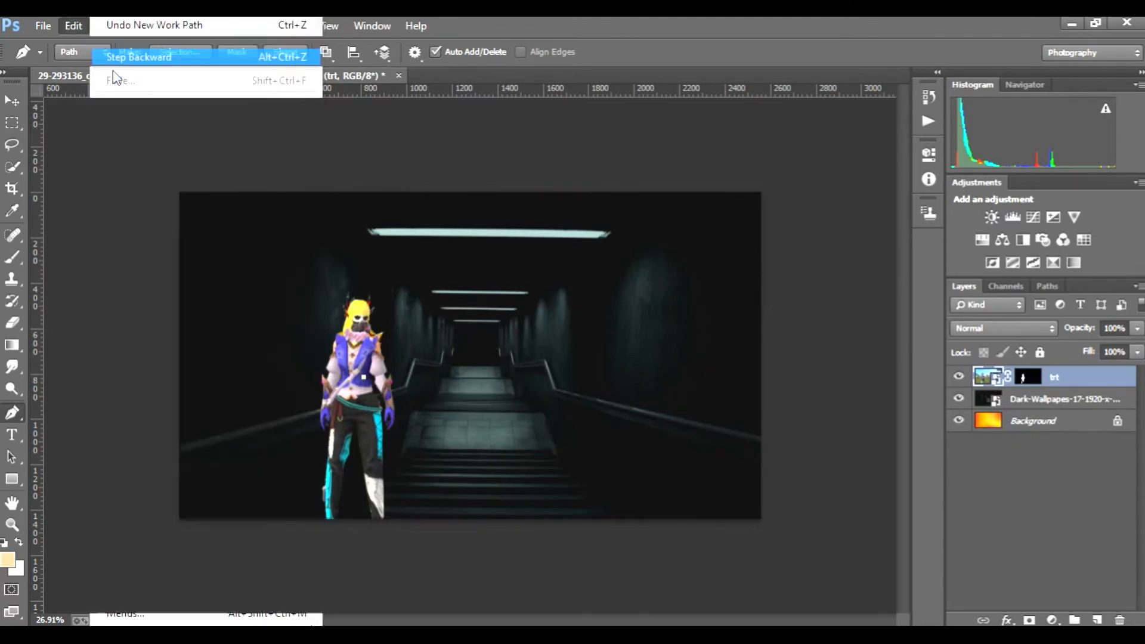
# - Duplicate the character twice with the Move tool, placing one copy right of the stairs and one near the middle
pyautogui.click(12, 100)
pyautogui.moveTo(367, 394); pyautogui.dragTo(586, 396)
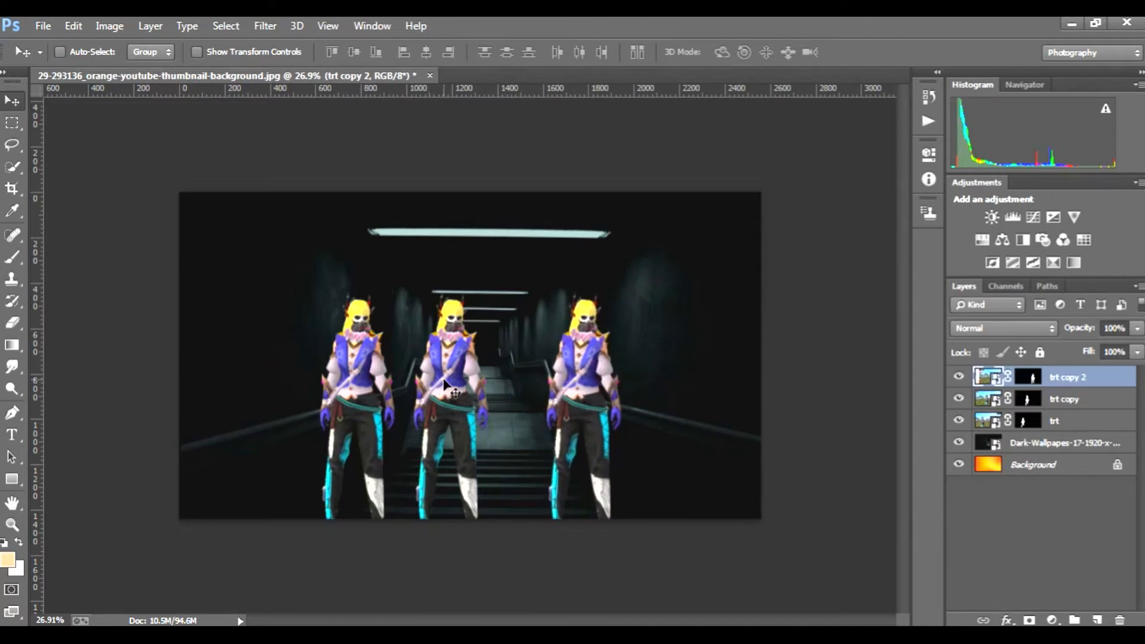
# - Nudge the trt copy character and the trt character slightly right so the three figures stand evenly spaced
pyautogui.click(1068, 399)
pyautogui.moveTo(467, 393); pyautogui.dragTo(477, 391)
pyautogui.moveTo(368, 395); pyautogui.dragTo(370, 411)
pyautogui.click(1056, 422)
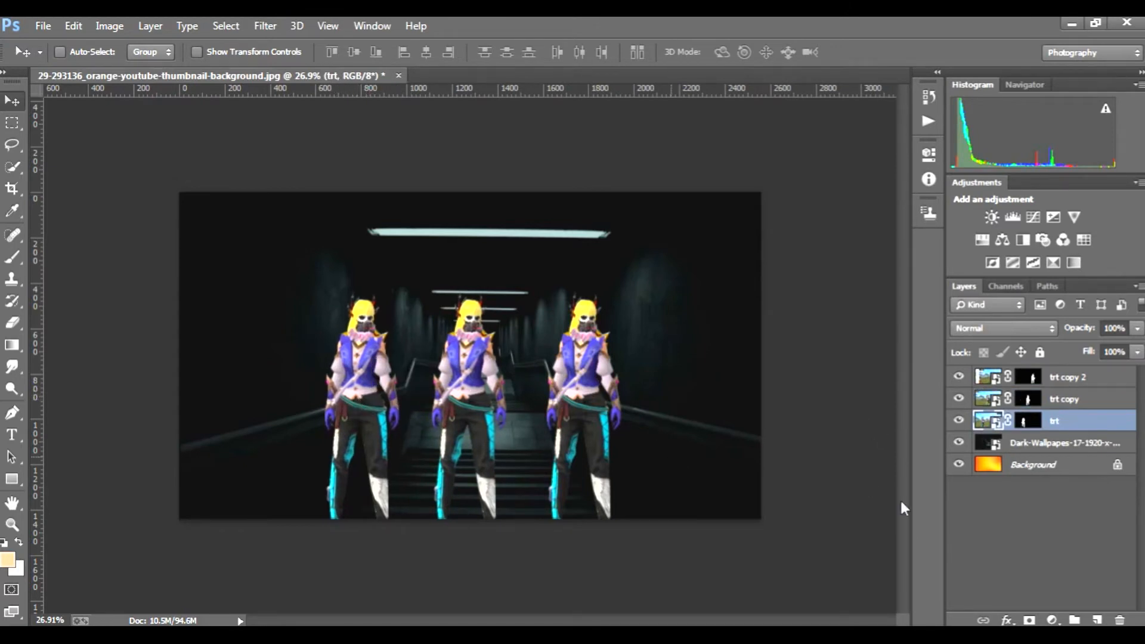
pyautogui.keyDown('shift'); pyautogui.click(1041, 465); pyautogui.keyUp('shift')
pyautogui.rightClick(1042, 466)
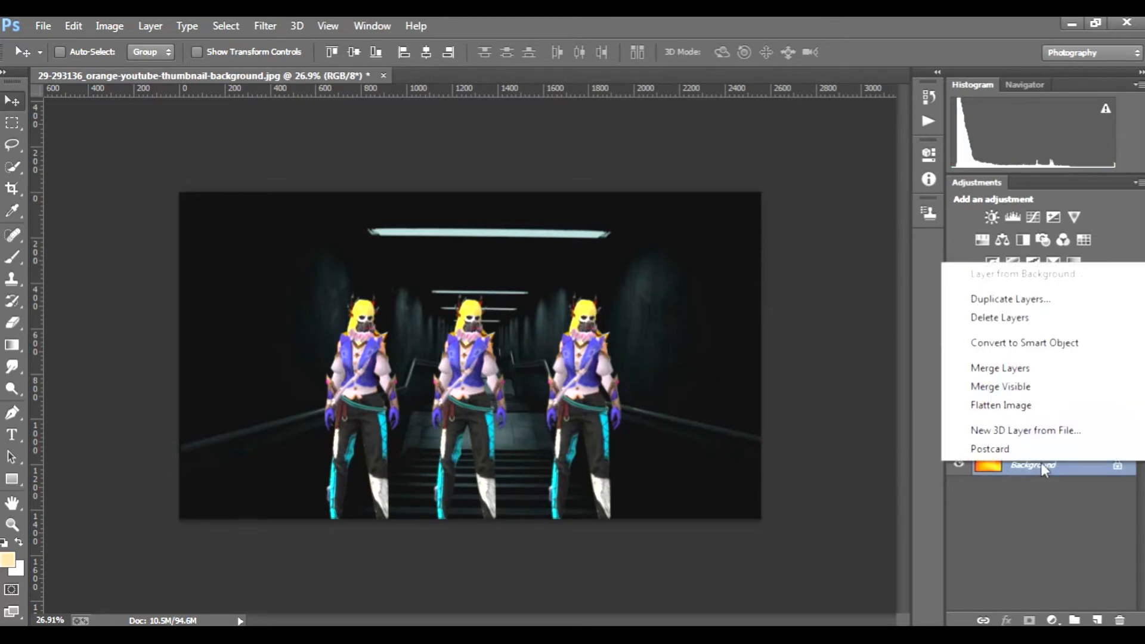
pyautogui.click(1021, 517)
pyautogui.click(1059, 426)
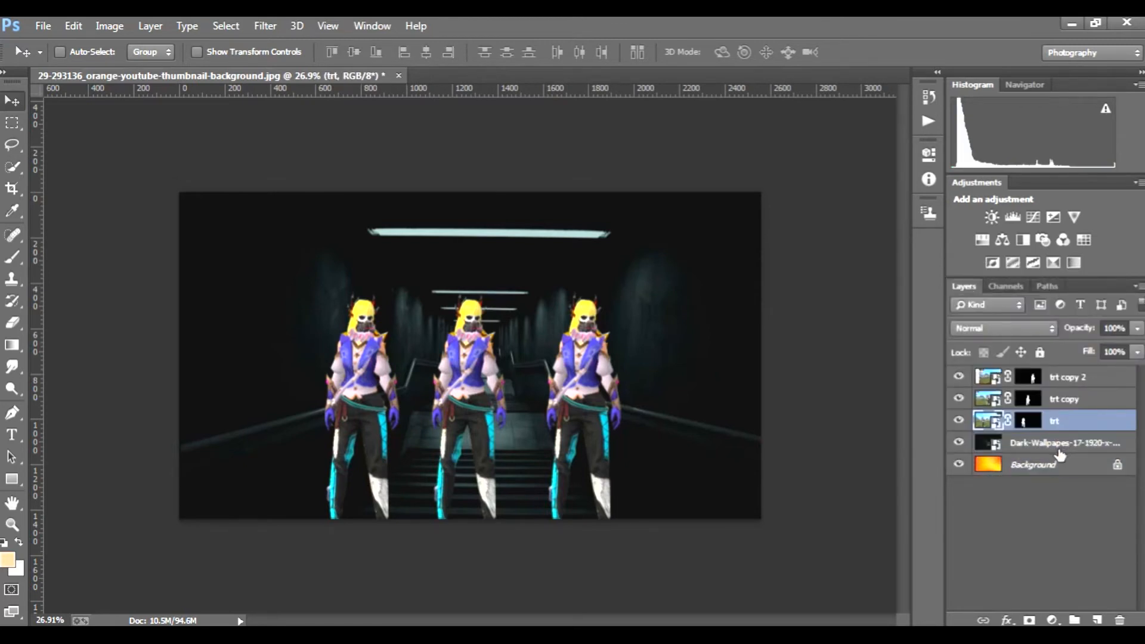
# - Merge the dark wallpaper layer with the Background layer, keeping the three character layers separate
pyautogui.keyDown('ctrl'); pyautogui.click(1056, 452); pyautogui.keyUp('ctrl')
pyautogui.keyDown('ctrl'); pyautogui.click(1053, 467); pyautogui.keyUp('ctrl')
pyautogui.keyDown('ctrl'); pyautogui.click(1060, 425); pyautogui.keyUp('ctrl')
pyautogui.rightClick(1057, 452)
pyautogui.click(767, 482)
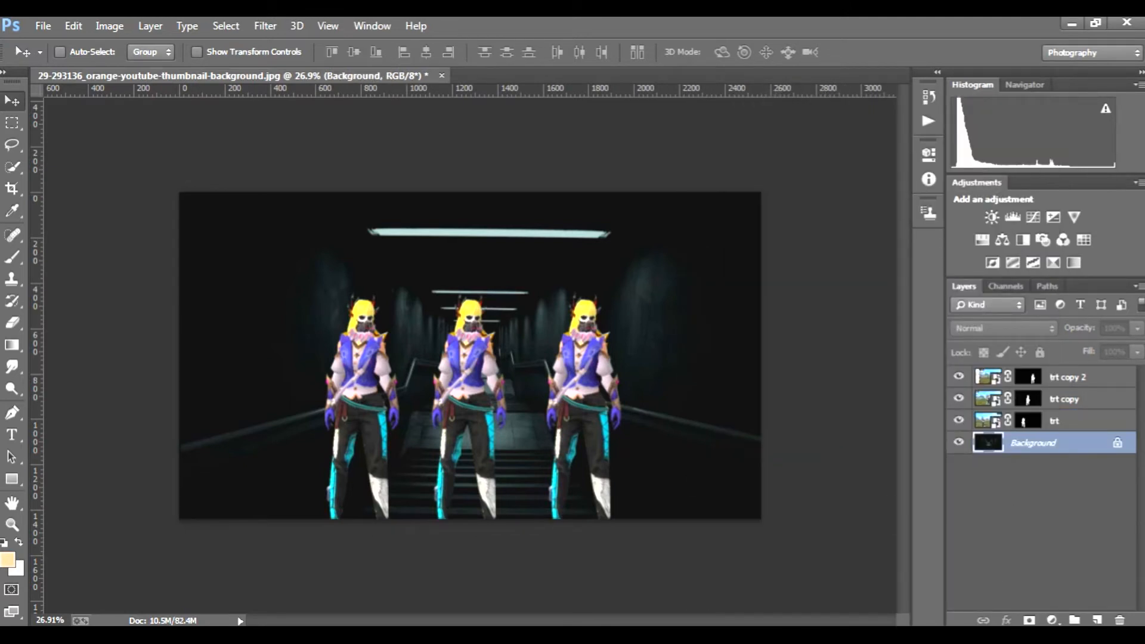
# - Add a bright yellow Outer Glow to the trt layer with 9% spread and a size of 87 px
pyautogui.click(1078, 422)
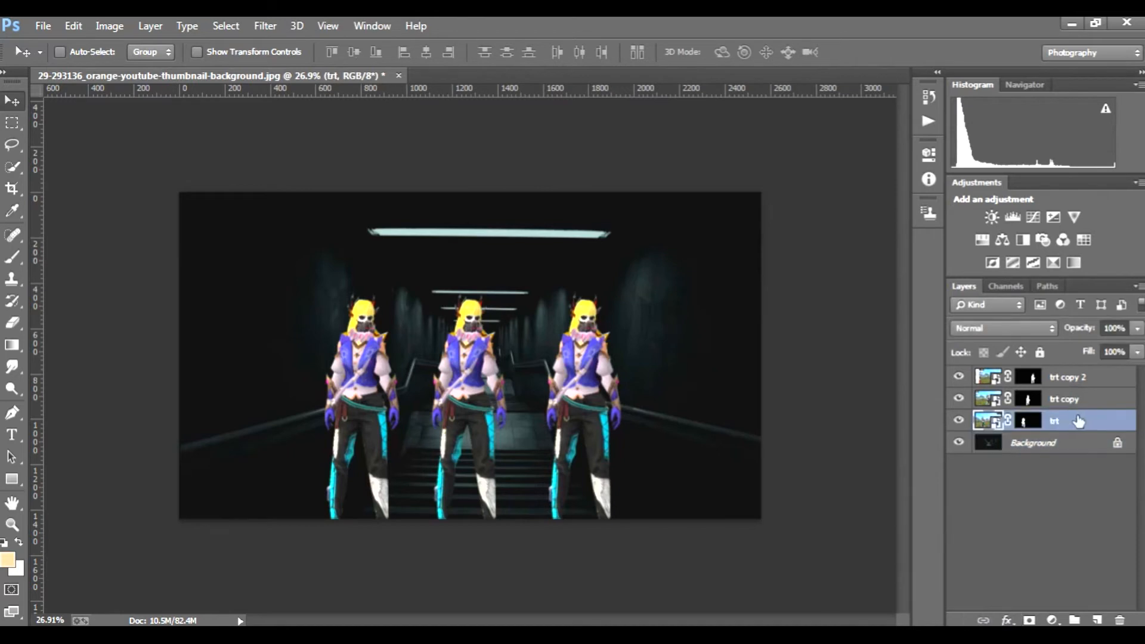
pyautogui.doubleClick(1114, 426)
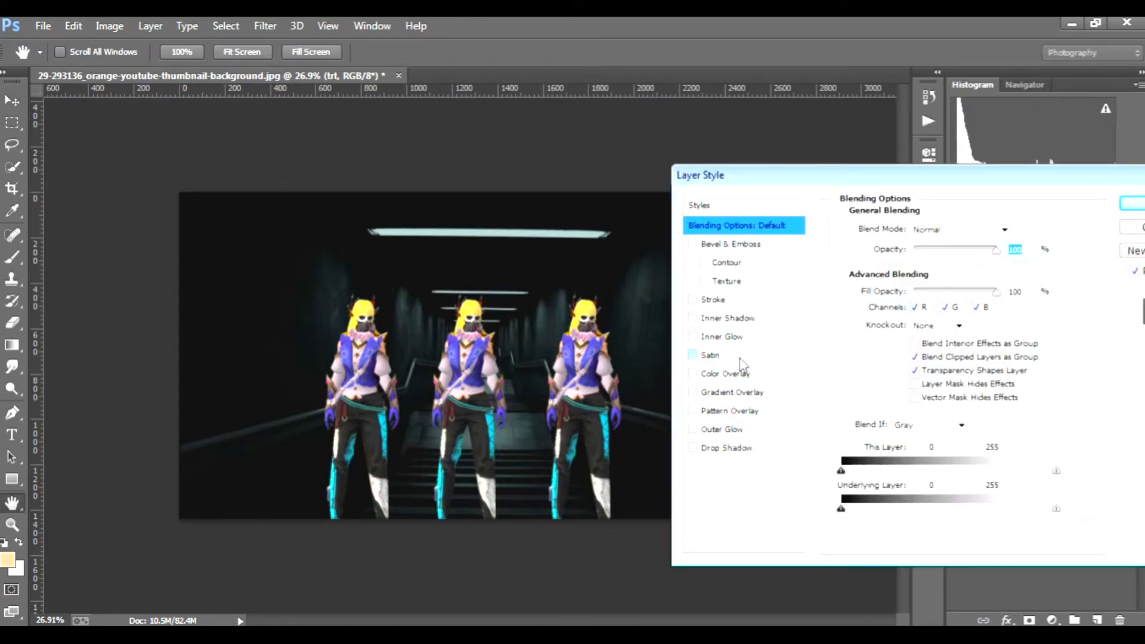
pyautogui.click(729, 430)
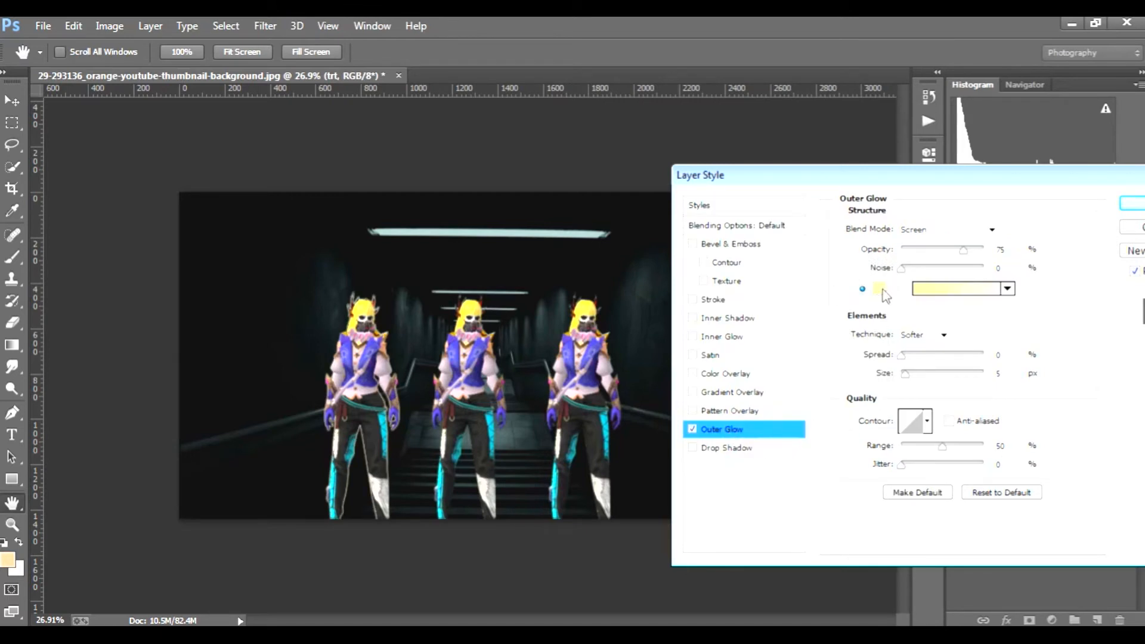
pyautogui.click(881, 289)
pyautogui.moveTo(881, 286)
pyautogui.mouseDown()
pyautogui.moveTo(825, 274)
pyautogui.moveTo(892, 229)
pyautogui.mouseUp()
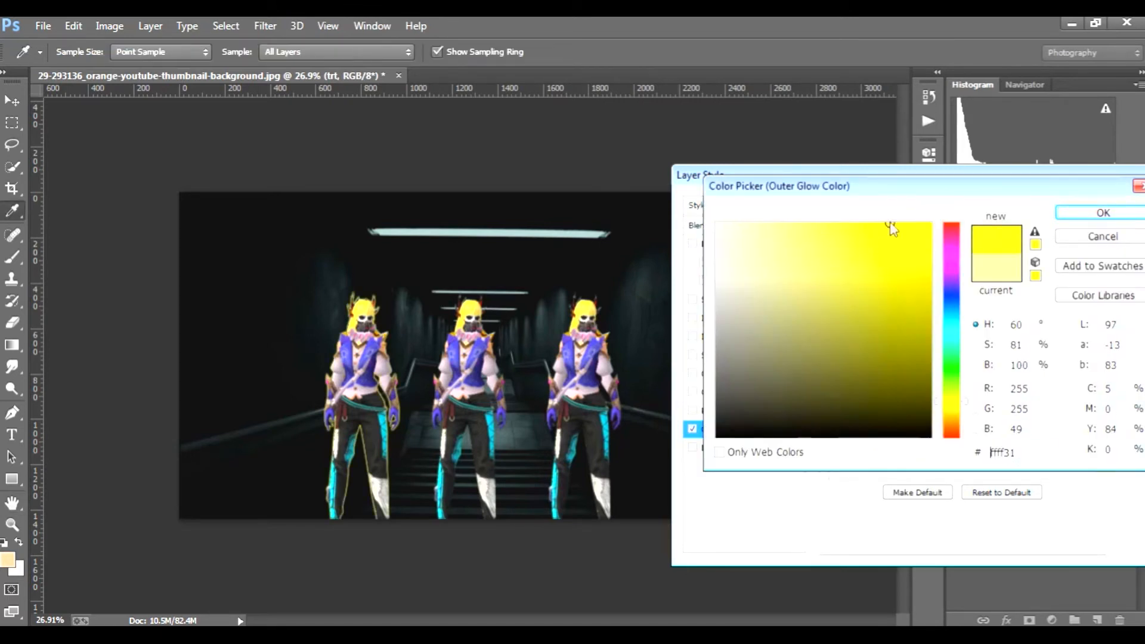
pyautogui.click(1086, 218)
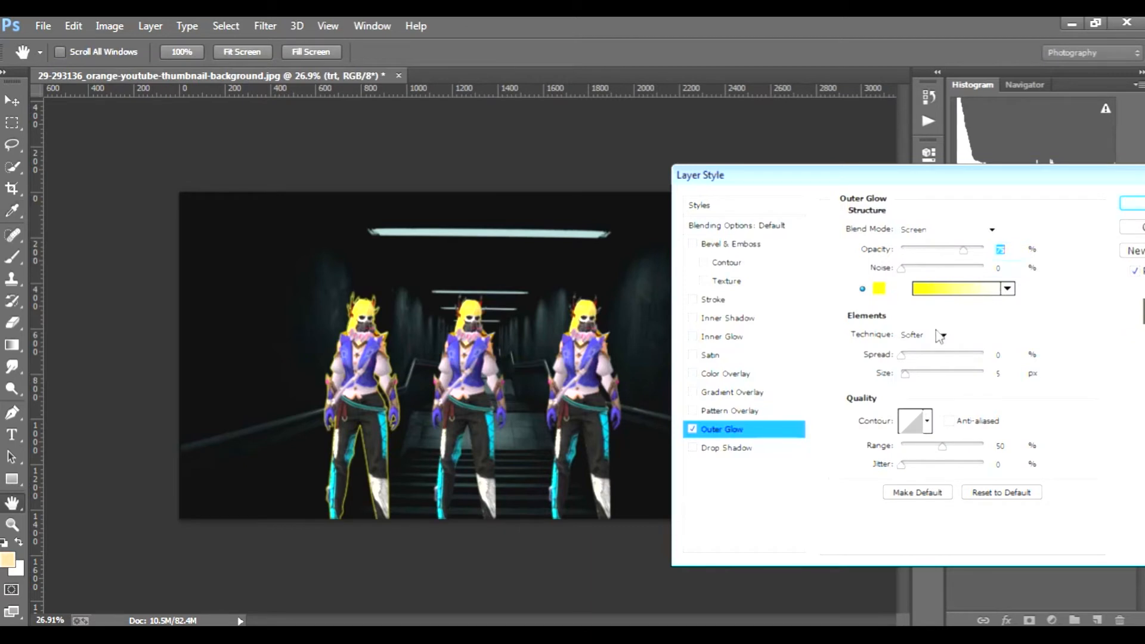
pyautogui.moveTo(913, 377)
pyautogui.mouseDown()
pyautogui.moveTo(949, 377)
pyautogui.moveTo(903, 361)
pyautogui.mouseUp()
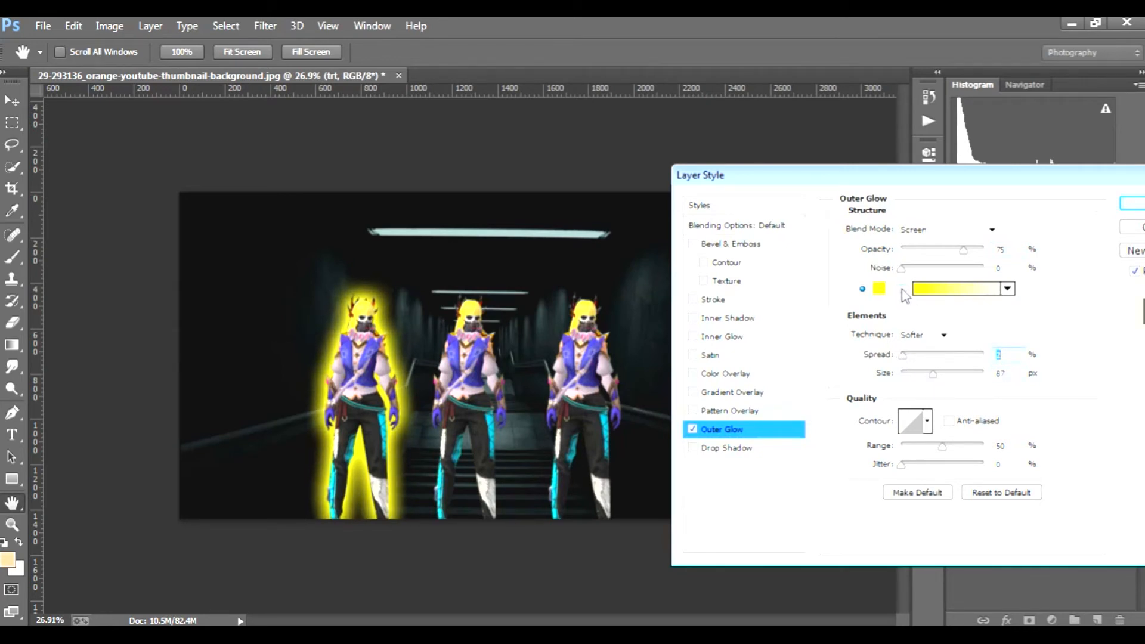
pyautogui.moveTo(906, 360); pyautogui.dragTo(909, 362)
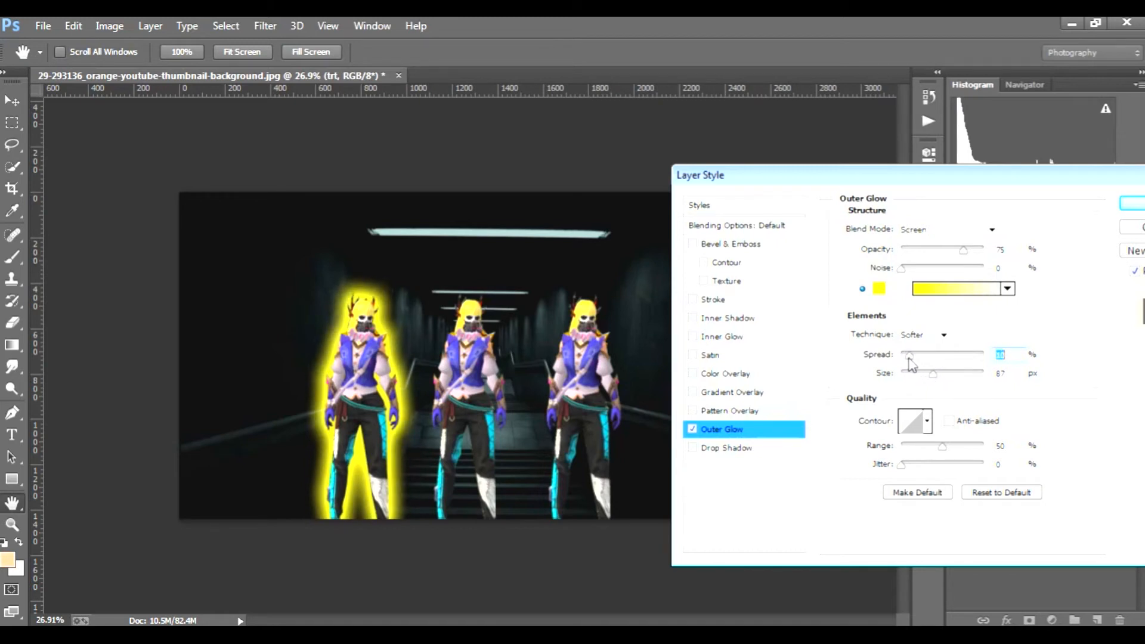
# - Add an orange-red Drop Shadow to the trt layer, adjust its size and spread, and apply the layer style
pyautogui.click(727, 449)
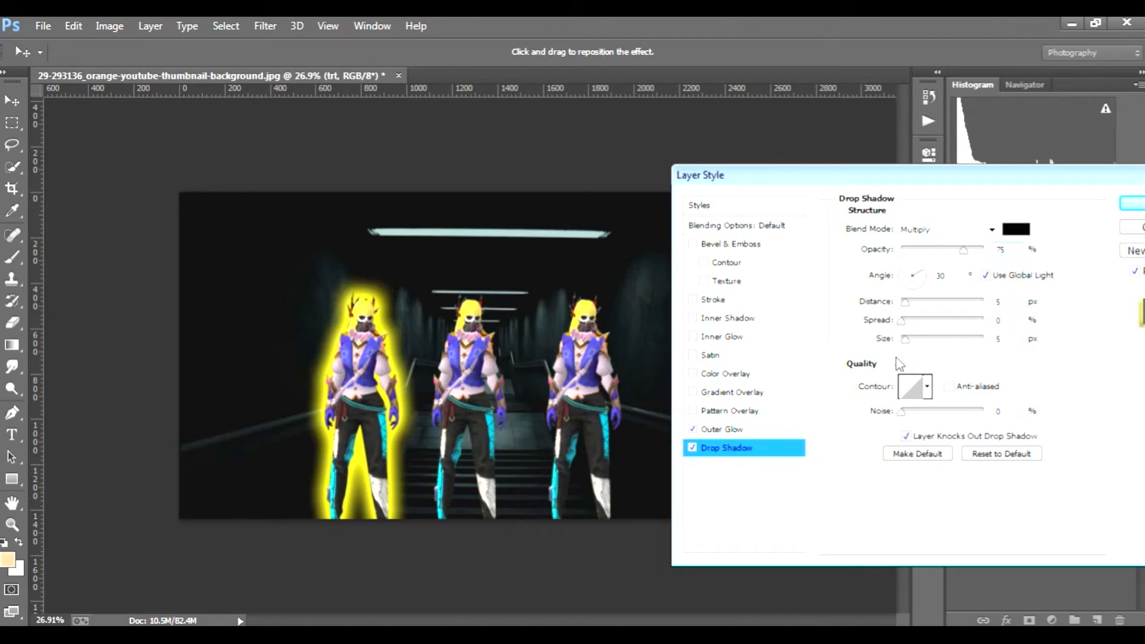
pyautogui.moveTo(906, 344); pyautogui.dragTo(935, 336)
pyautogui.click(1017, 229)
pyautogui.click(907, 248)
pyautogui.click(1102, 213)
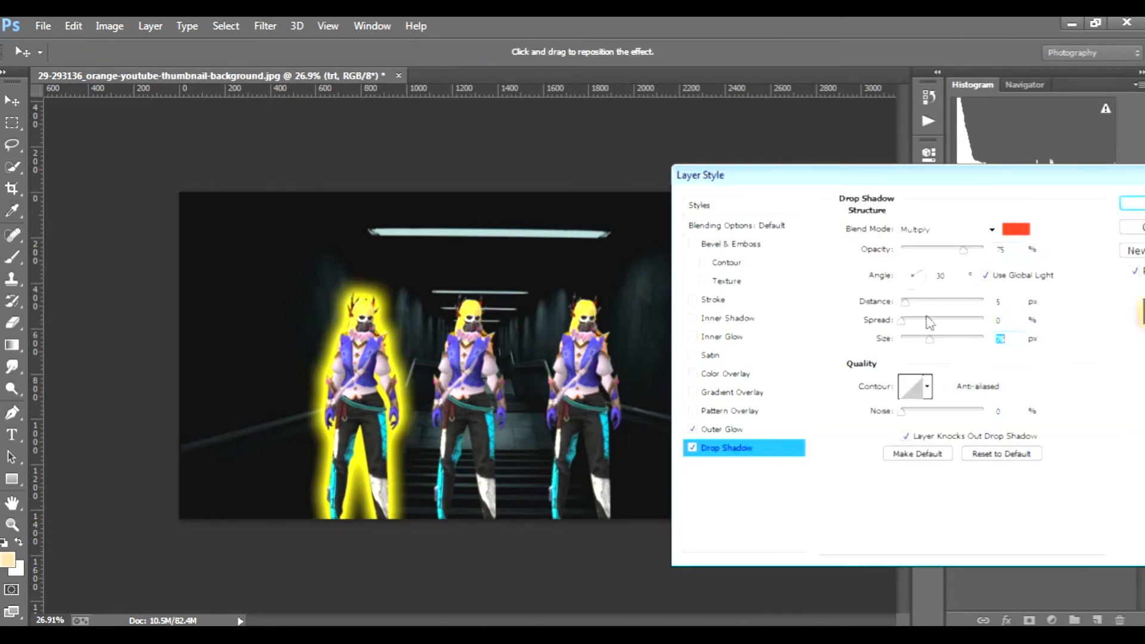
pyautogui.moveTo(945, 340); pyautogui.dragTo(919, 336)
pyautogui.moveTo(940, 325); pyautogui.dragTo(915, 325)
pyautogui.click(1131, 203)
# - Add an Outer Glow to the trt copy layer with the Softer technique and Linear Light blend mode
pyautogui.click(1109, 403)
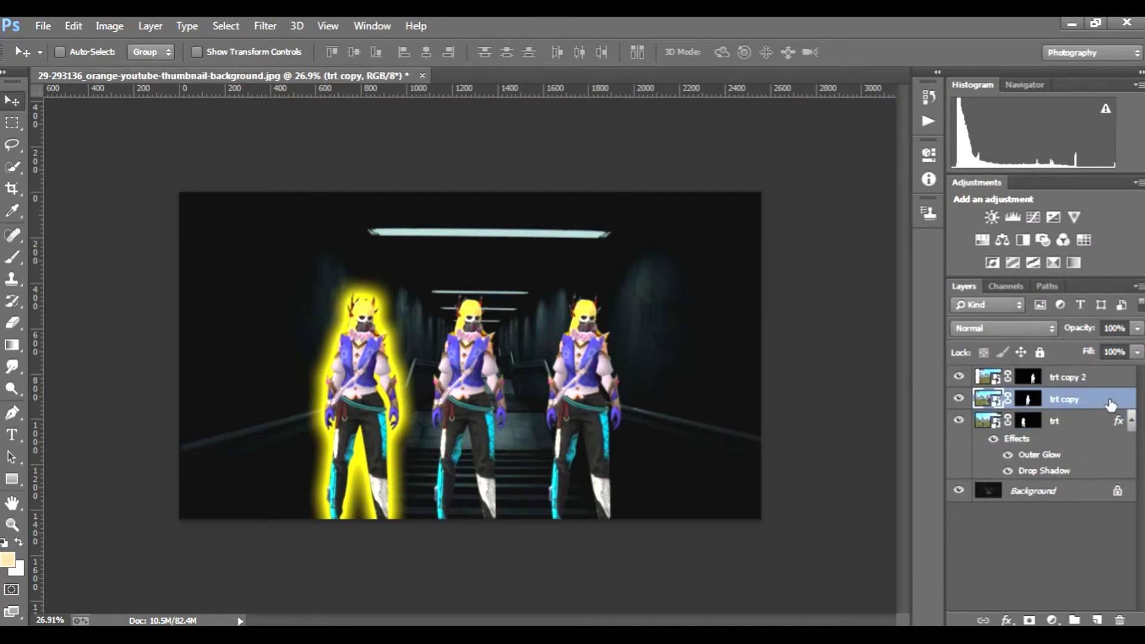
pyautogui.doubleClick(1111, 405)
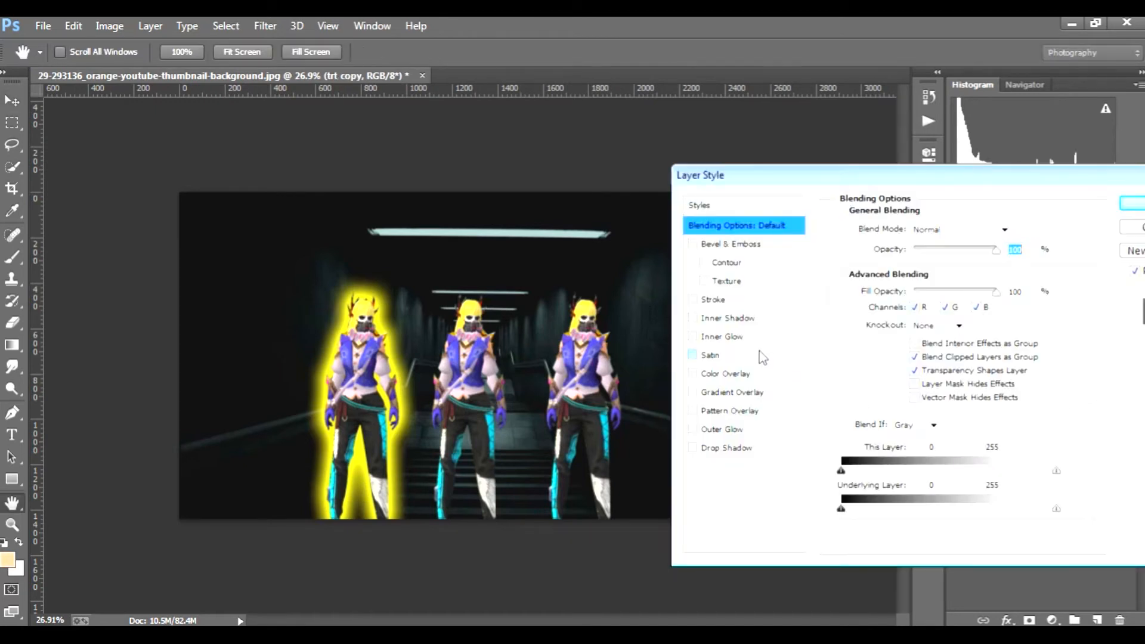
pyautogui.click(727, 430)
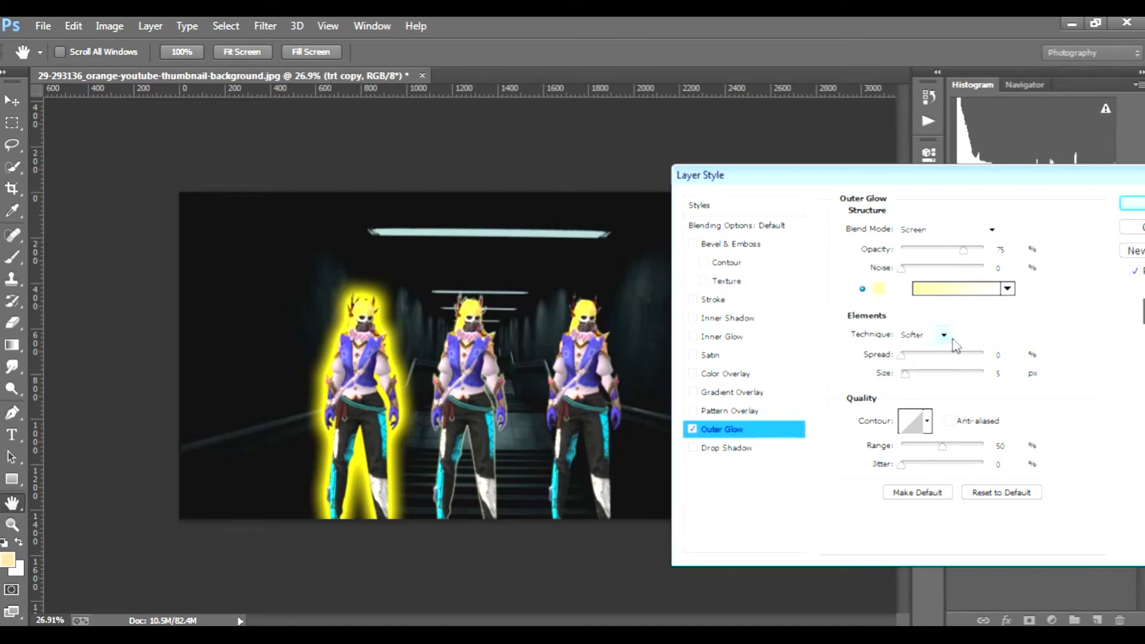
pyautogui.click(945, 336)
pyautogui.click(921, 352)
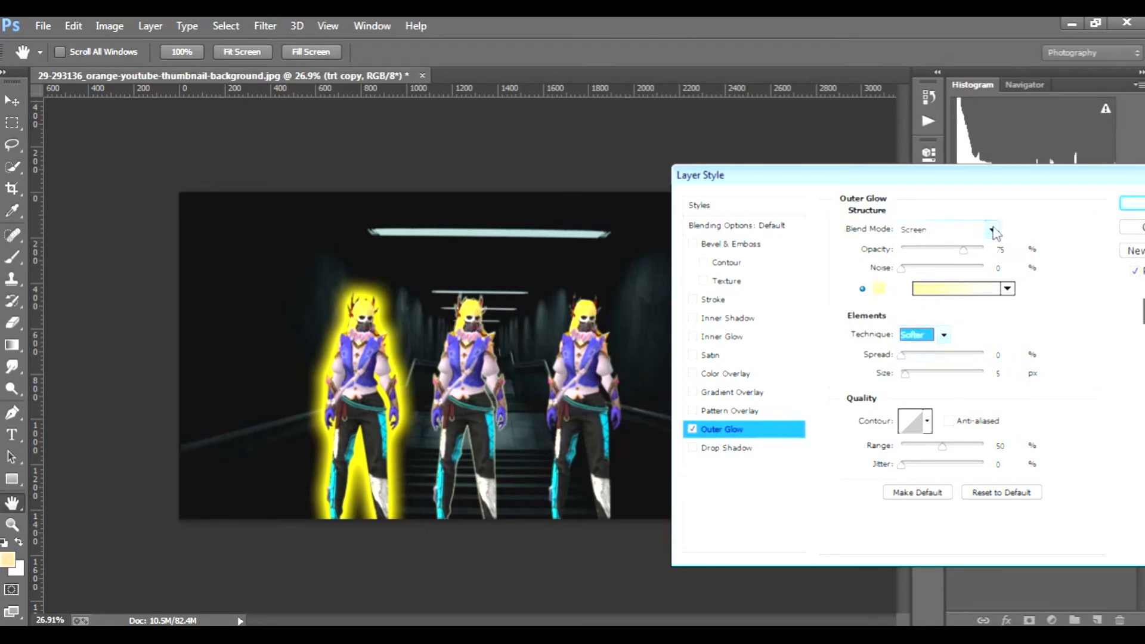
pyautogui.click(992, 230)
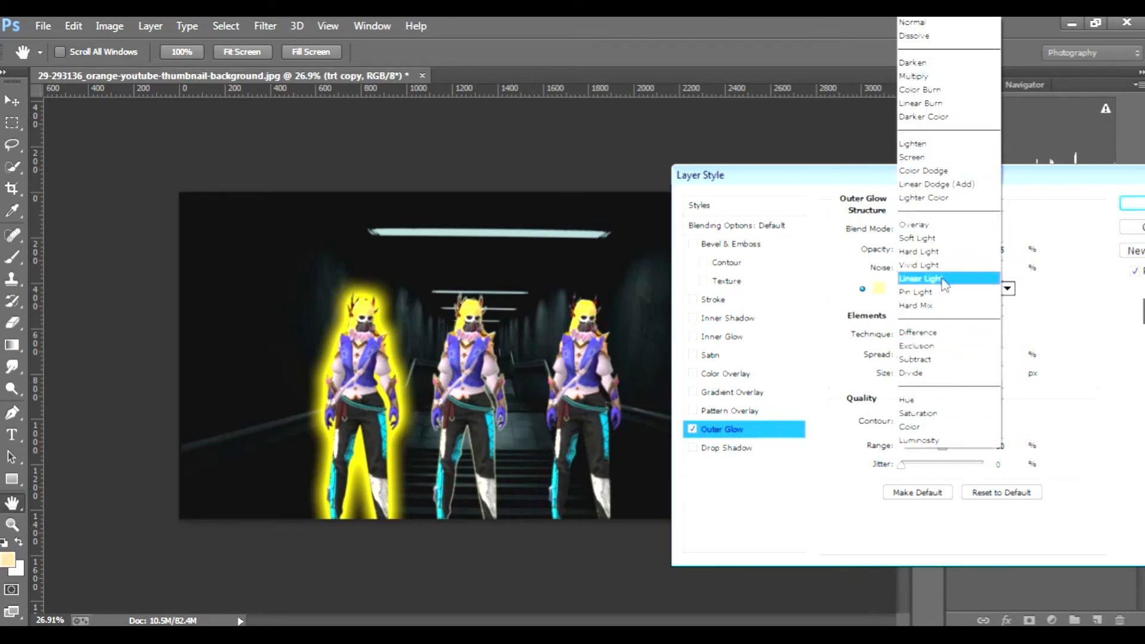
pyautogui.click(945, 279)
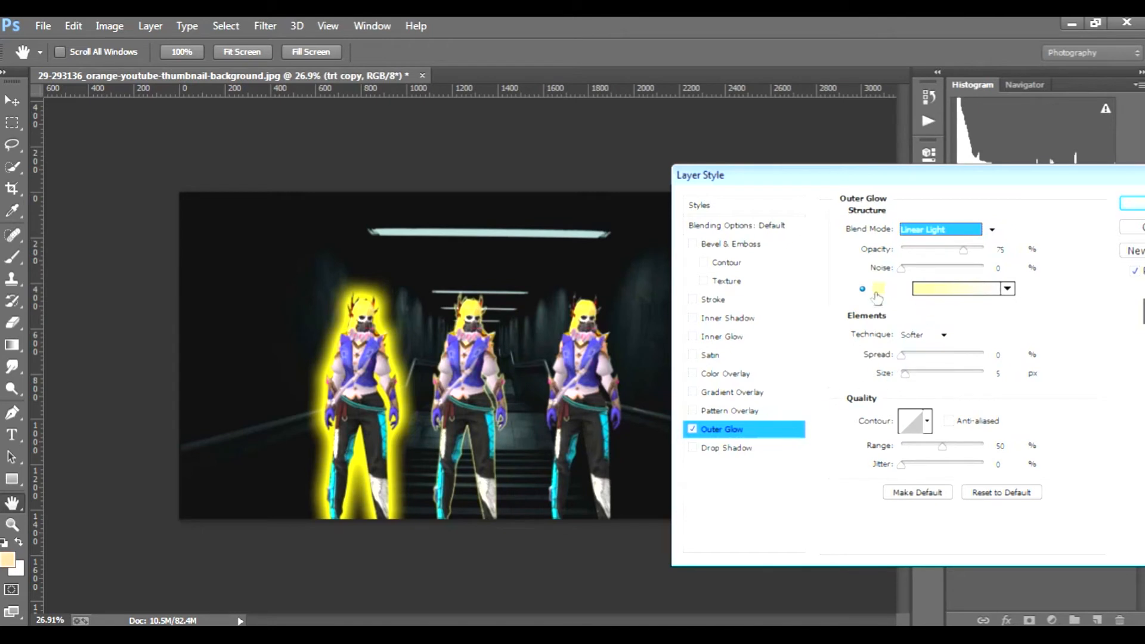
# - Colour the trt copy layer's Outer Glow orange-red, enlarge it to about 140 px, and apply the style
pyautogui.click(878, 291)
pyautogui.click(954, 437)
pyautogui.click(929, 224)
pyautogui.click(1081, 215)
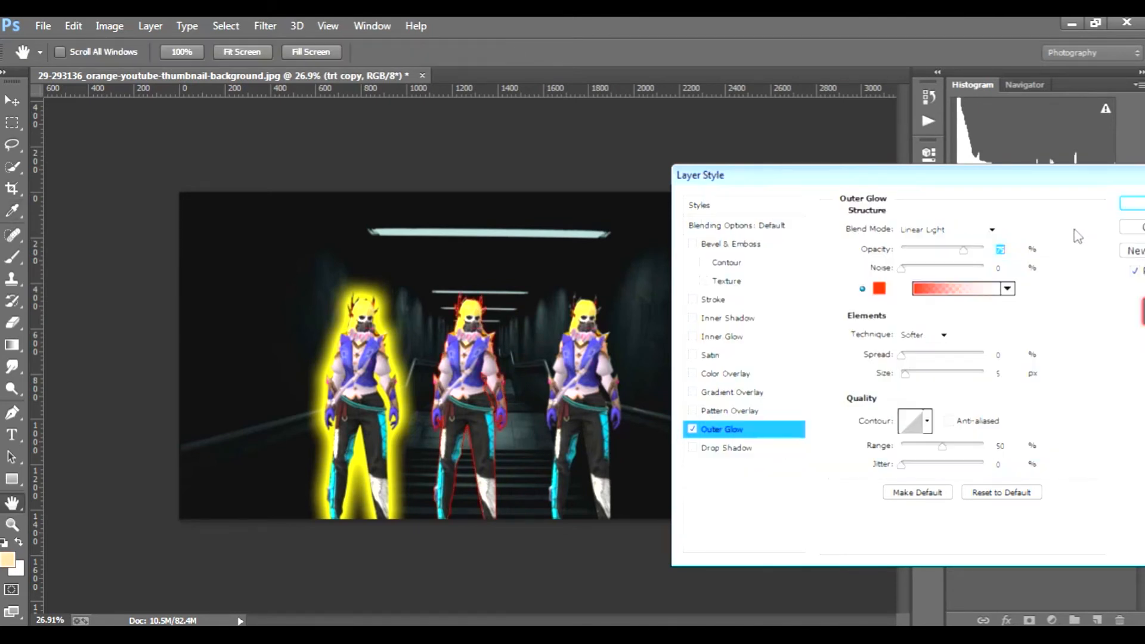
pyautogui.moveTo(912, 376); pyautogui.dragTo(953, 383)
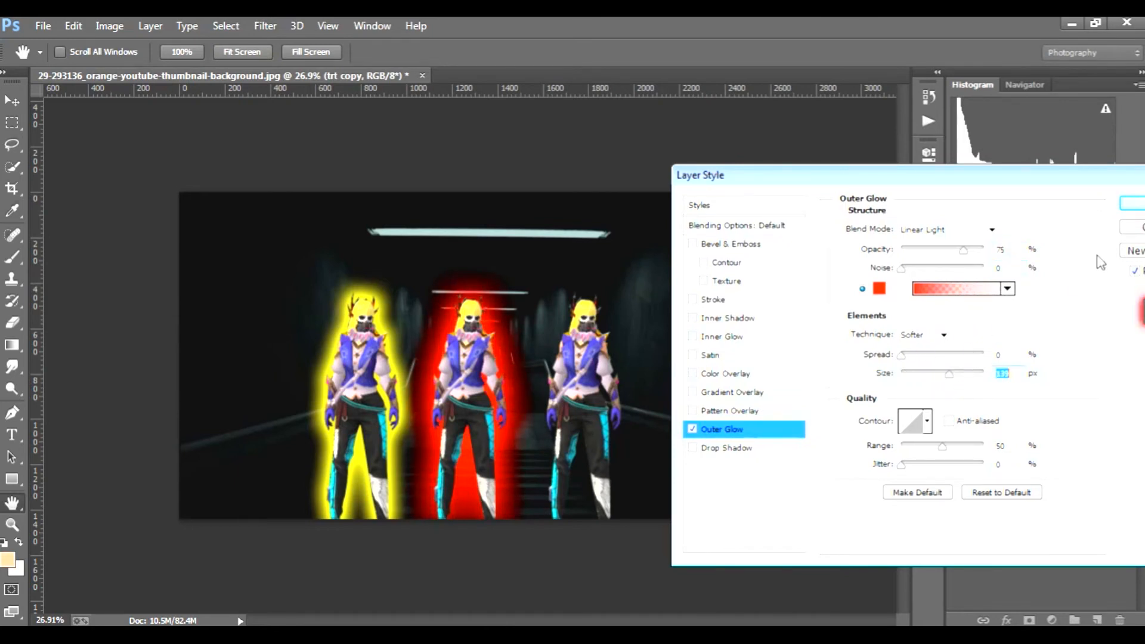
pyautogui.click(1132, 204)
# - Change the blend mode of the trt layer's yellow Outer Glow to Linear Light and apply it
pyautogui.click(1085, 455)
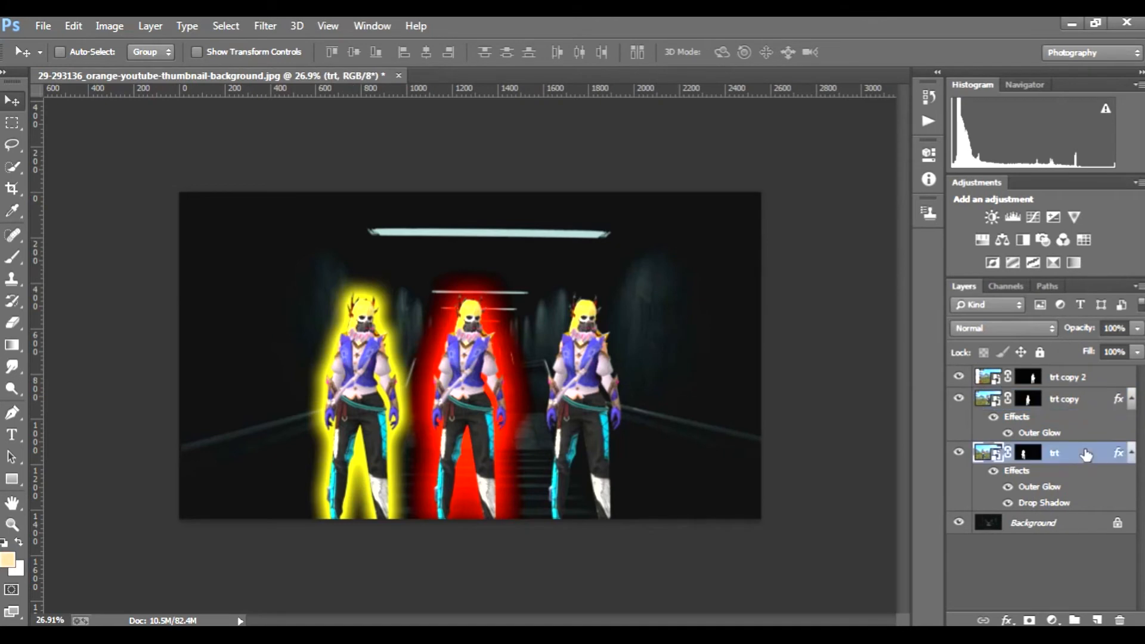
pyautogui.doubleClick(1087, 455)
pyautogui.click(746, 431)
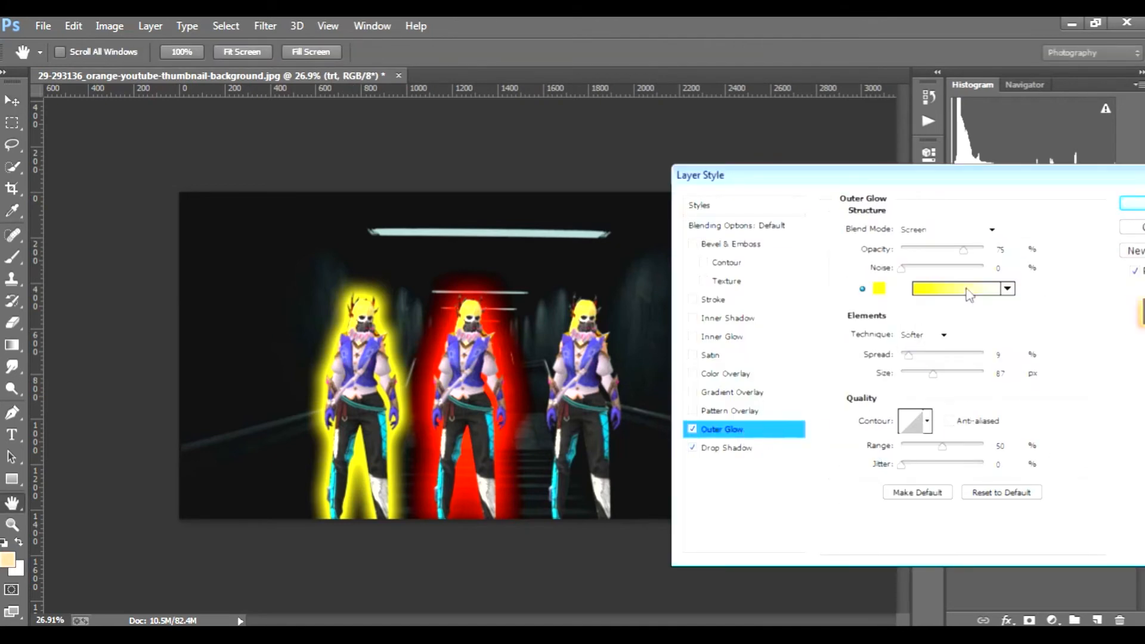
pyautogui.click(1001, 233)
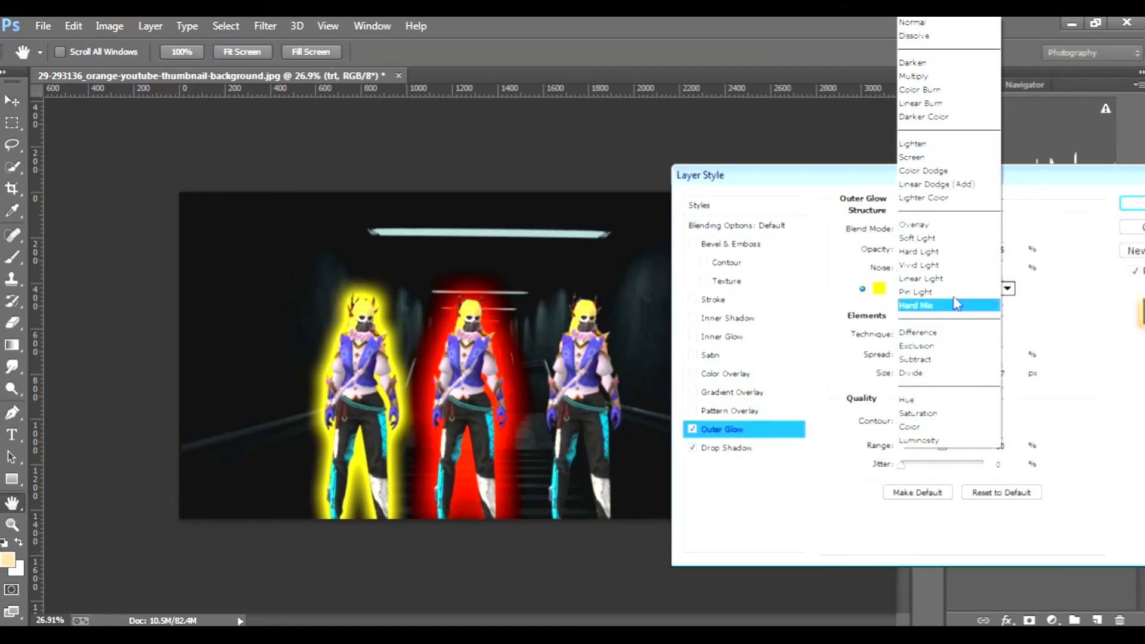
pyautogui.click(948, 279)
pyautogui.click(1131, 204)
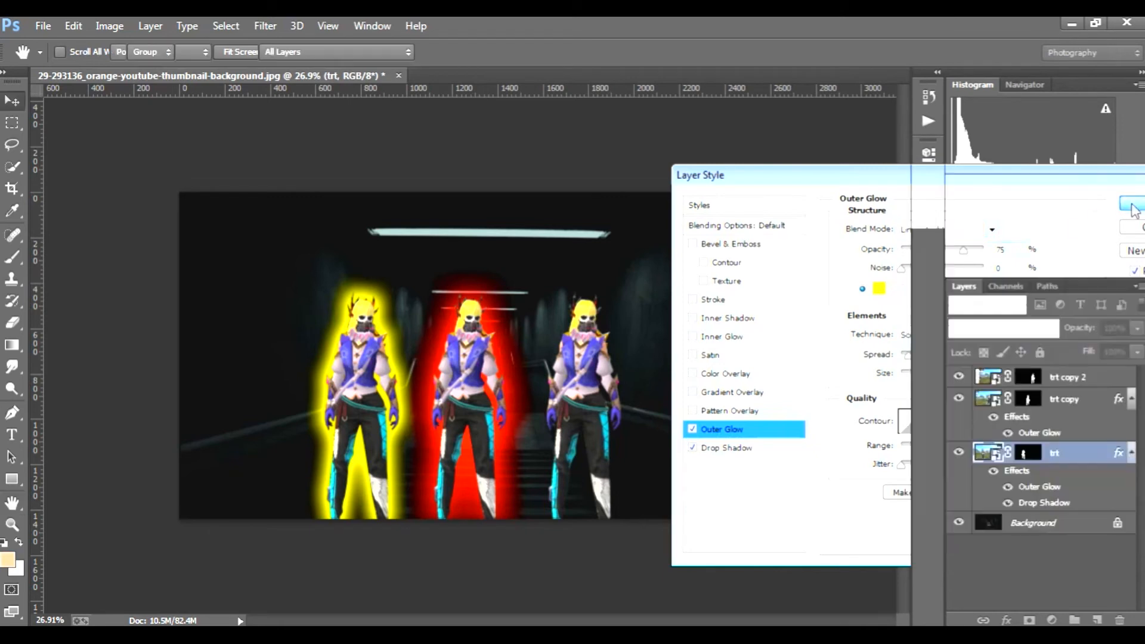
# - Add a green (#06ff00) Outer Glow to the trt copy 2 layer with a size of 169 px
pyautogui.click(1071, 381)
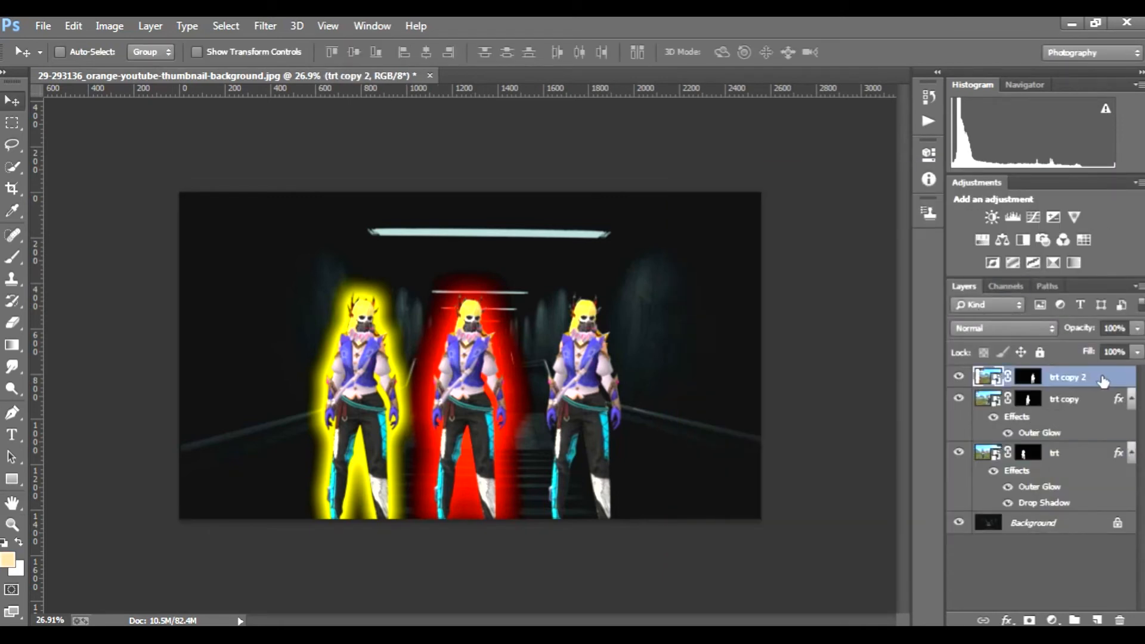
pyautogui.doubleClick(1117, 379)
pyautogui.click(733, 429)
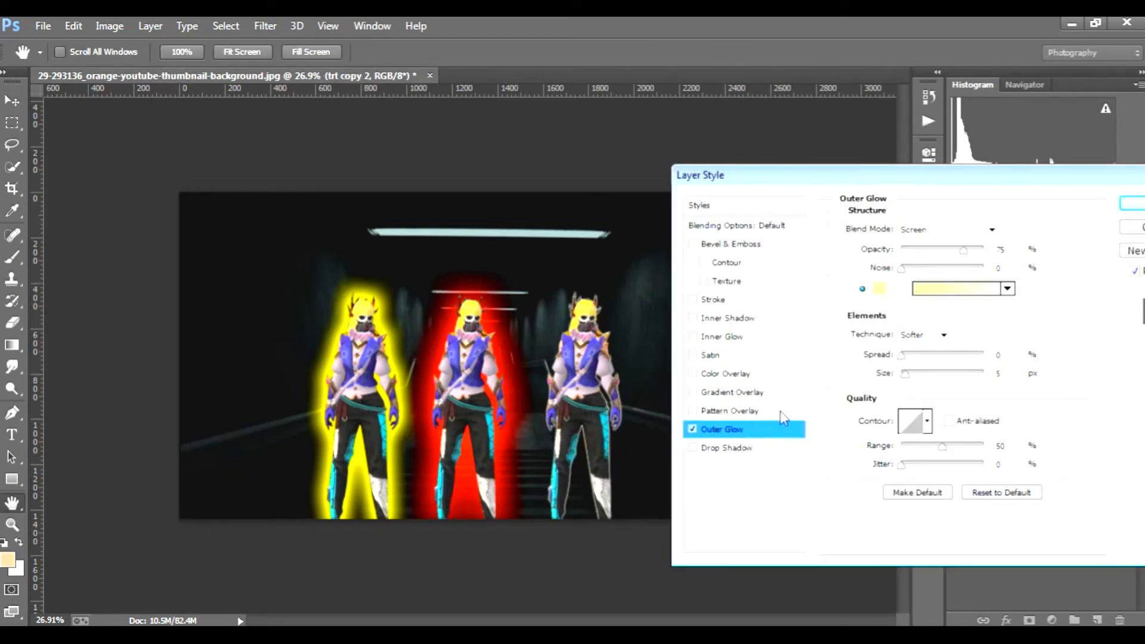
pyautogui.click(880, 290)
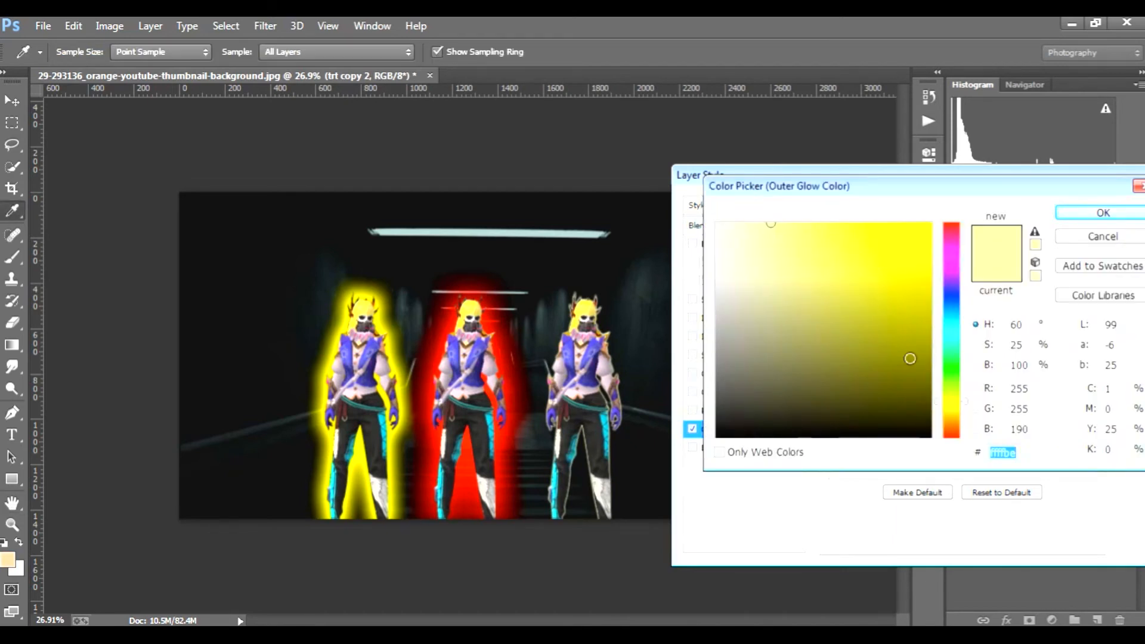
pyautogui.click(959, 379)
pyautogui.click(929, 224)
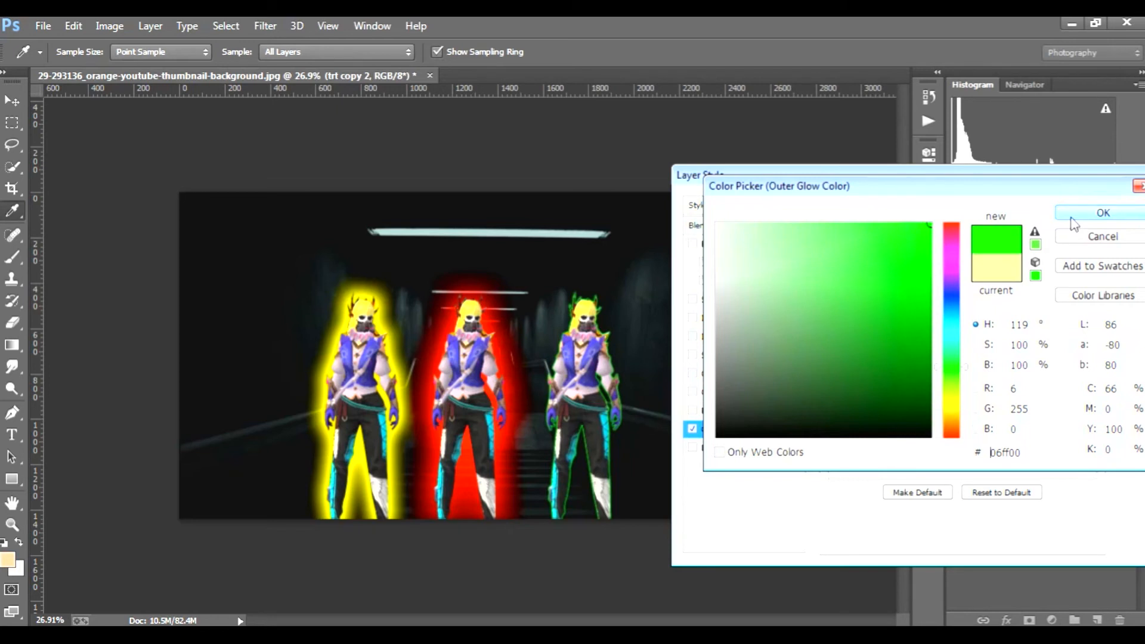
pyautogui.click(1095, 215)
pyautogui.moveTo(906, 376); pyautogui.dragTo(956, 376)
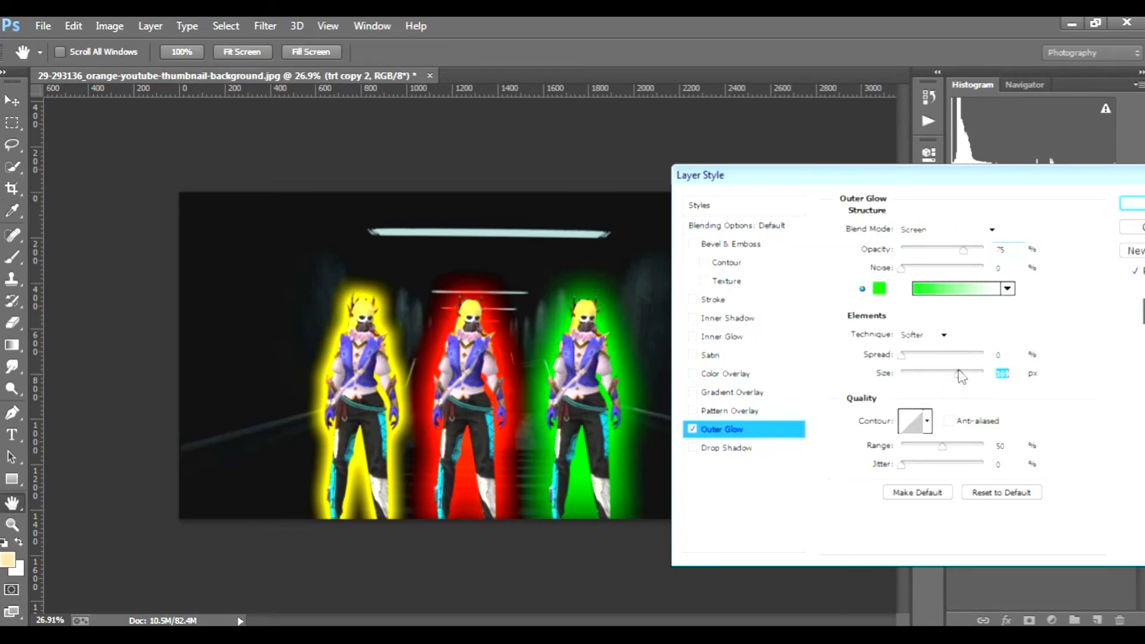
# - Enable Drop Shadow on the trt copy 2 layer, set its Outer Glow to Linear Light, and apply the style
pyautogui.click(743, 449)
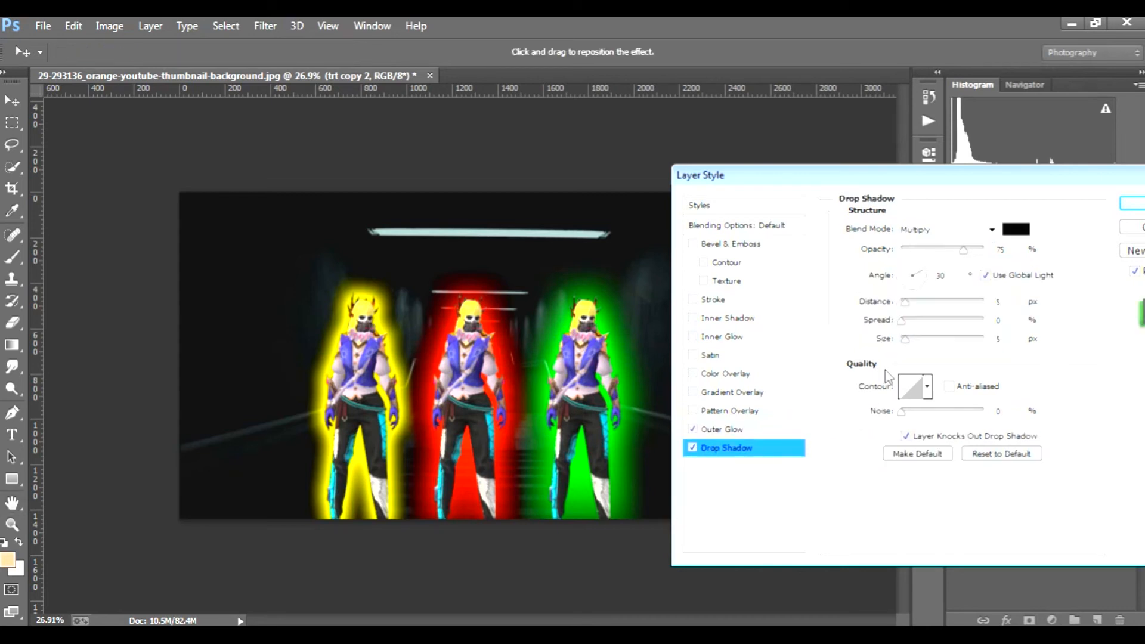
pyautogui.click(728, 431)
pyautogui.click(993, 232)
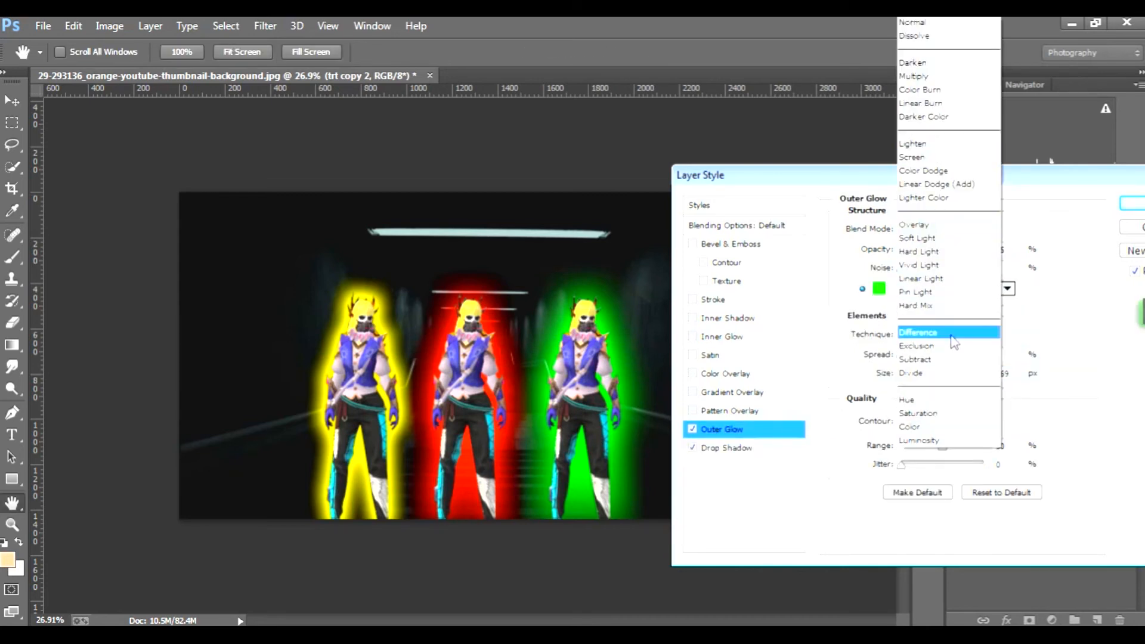
pyautogui.click(972, 285)
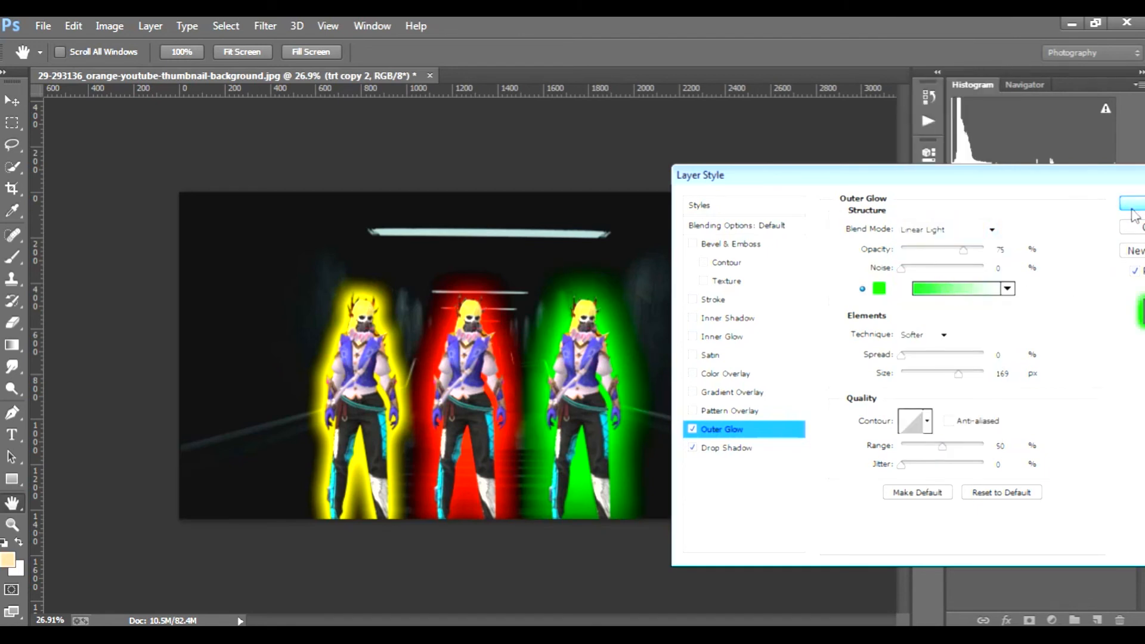
pyautogui.click(1131, 204)
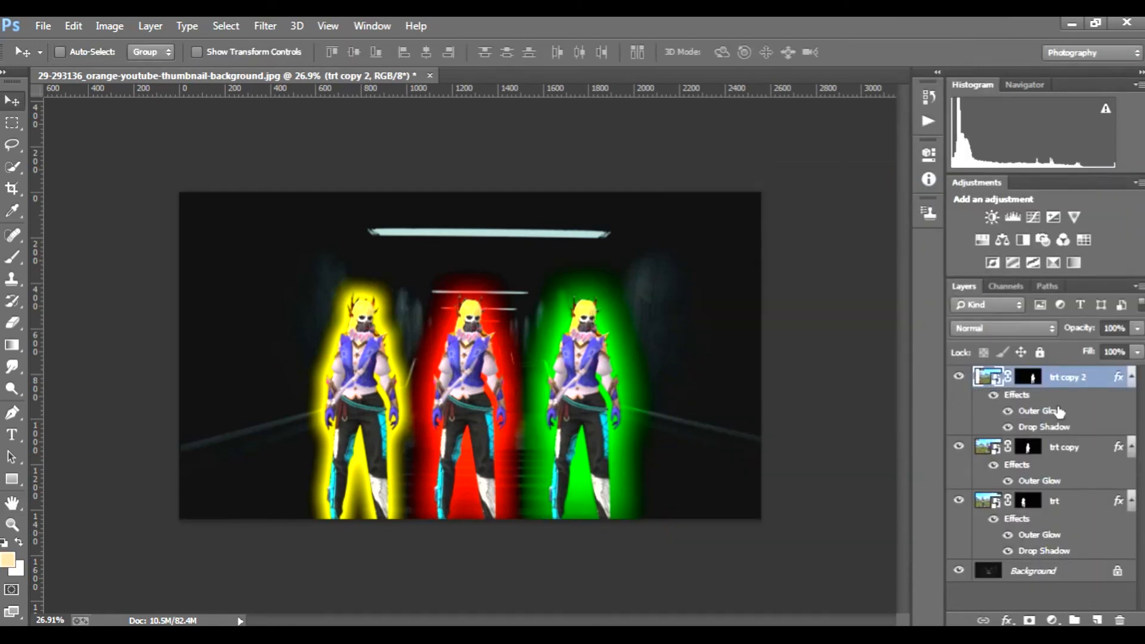
# - Merge the trt copy 2, trt copy and trt layers into a single layer
pyautogui.keyDown('ctrl'); pyautogui.click(1071, 452); pyautogui.keyUp('ctrl')
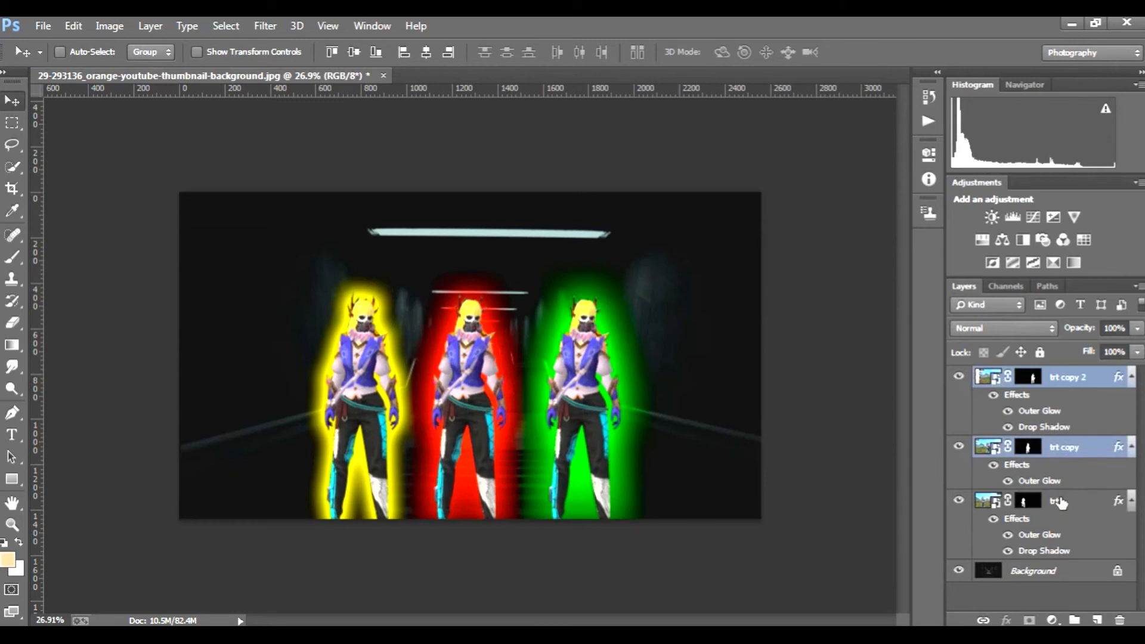
pyautogui.keyDown('ctrl'); pyautogui.click(1061, 504); pyautogui.keyUp('ctrl')
pyautogui.rightClick(1059, 498)
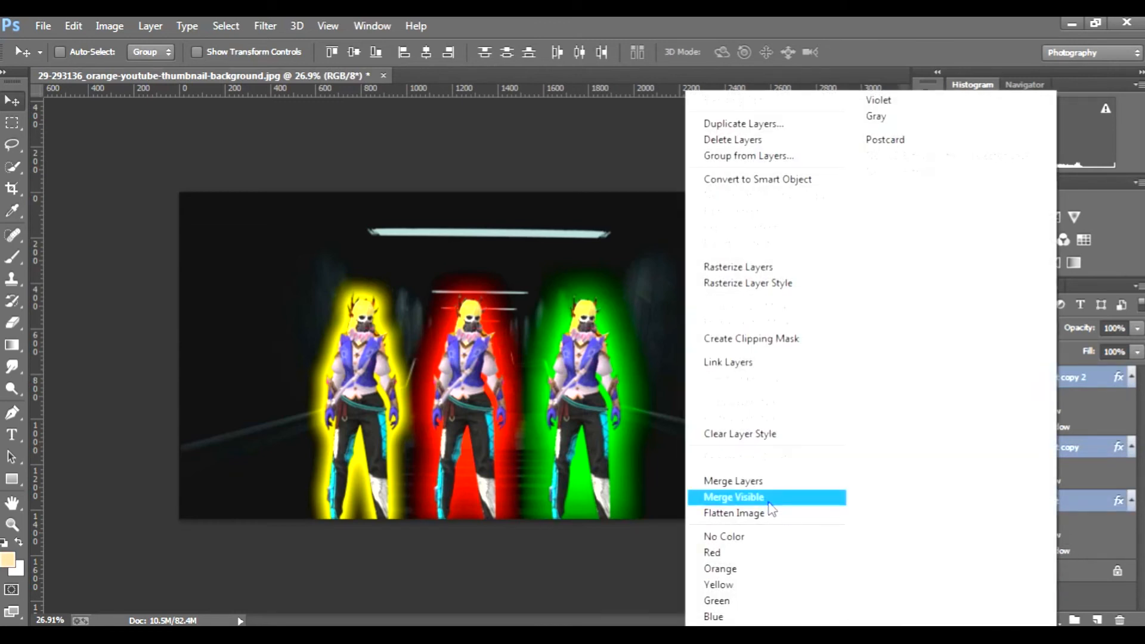
pyautogui.click(734, 481)
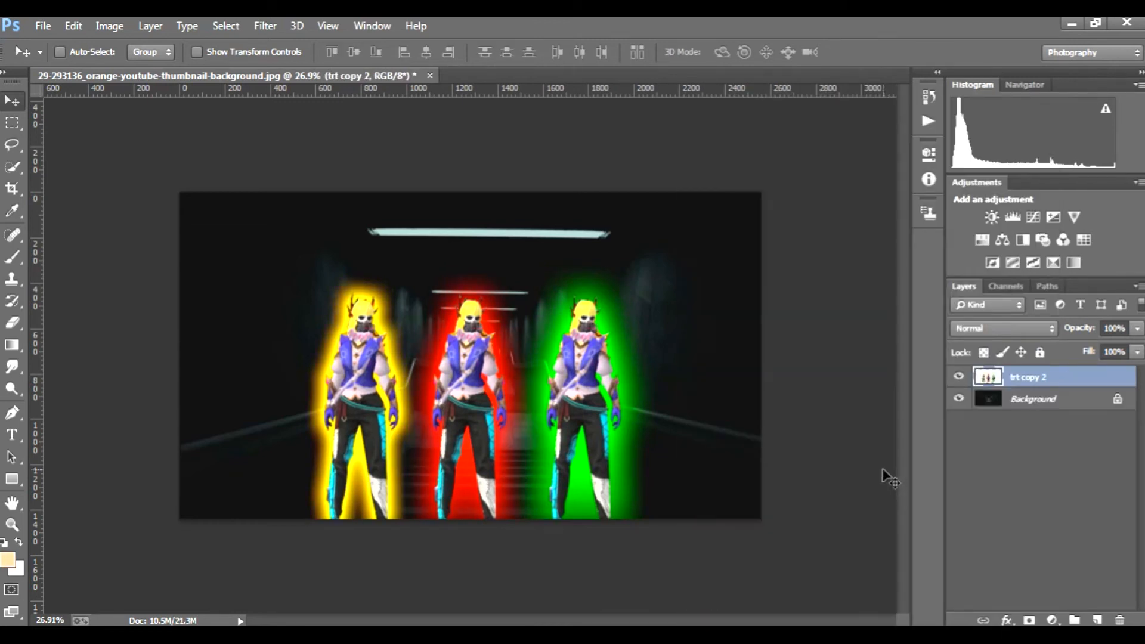
# - Scale the merged character layer to about 125% width and 114% height, and position it centrally along the image's lower edge
pyautogui.hotkey('ctrl', 't')
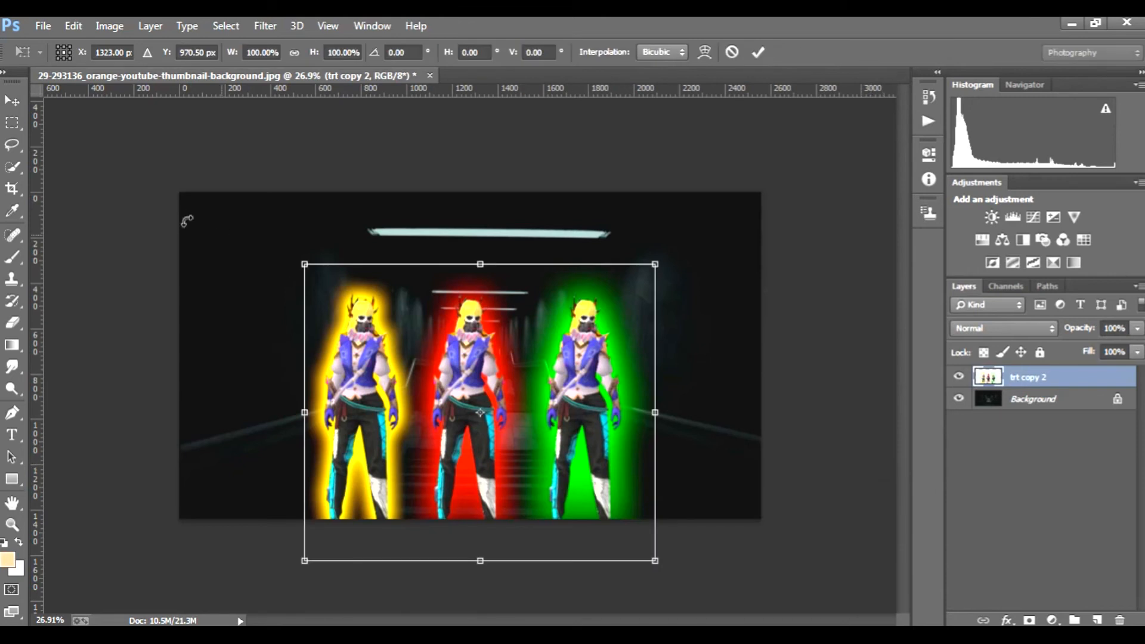
pyautogui.moveTo(302, 261); pyautogui.dragTo(213, 219)
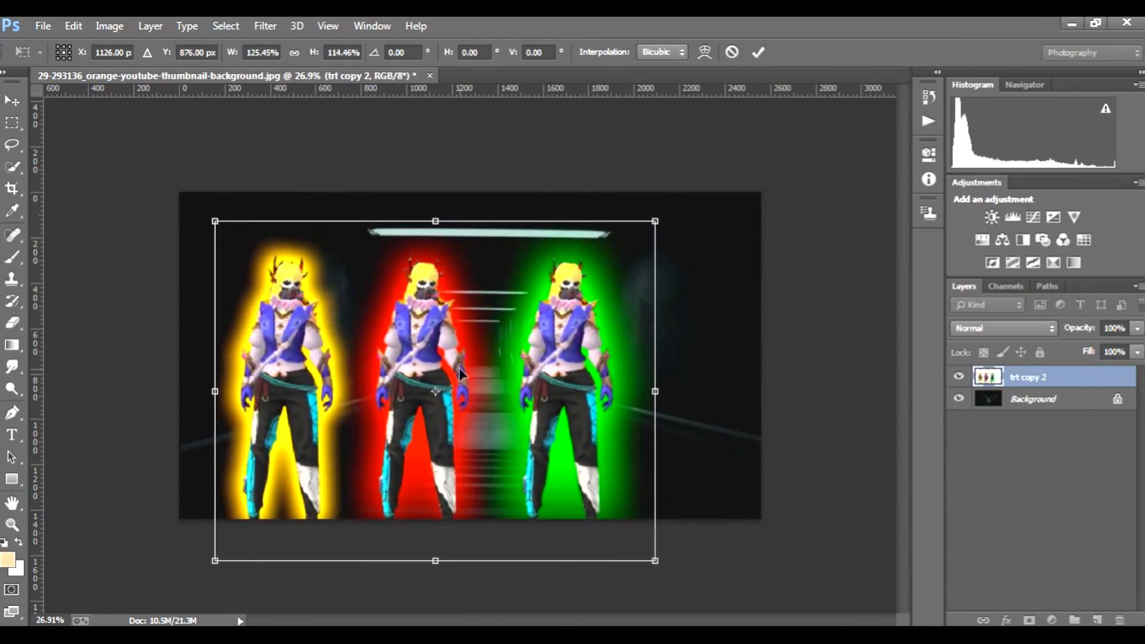
pyautogui.moveTo(468, 368); pyautogui.dragTo(492, 375)
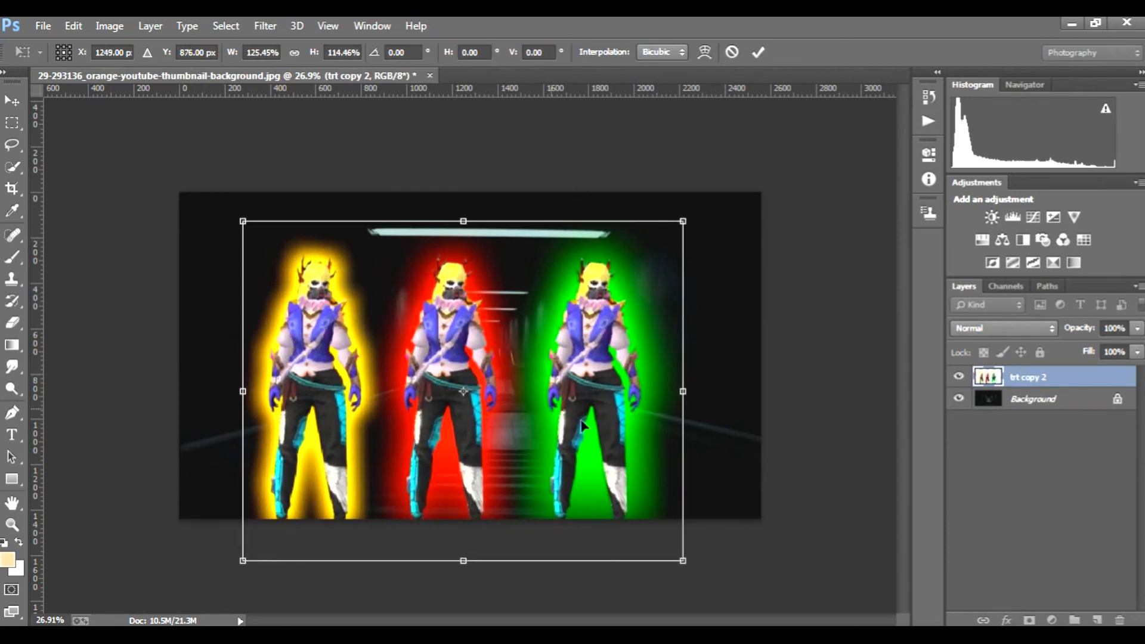
pyautogui.moveTo(636, 502); pyautogui.dragTo(639, 504)
pyautogui.click(758, 53)
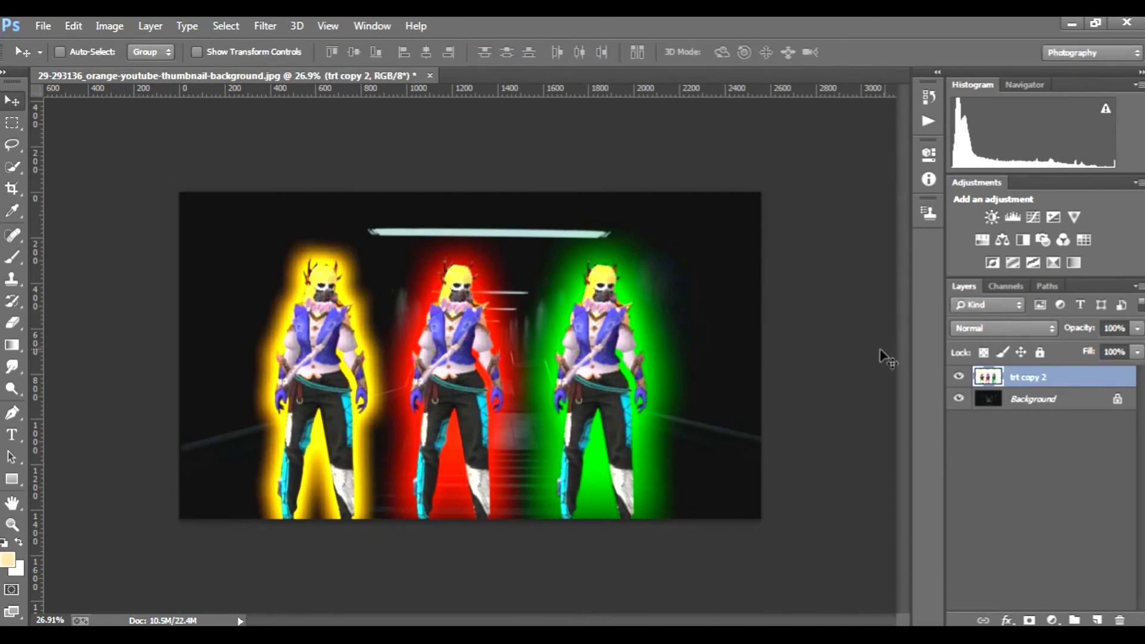
pyautogui.moveTo(577, 395); pyautogui.dragTo(583, 406)
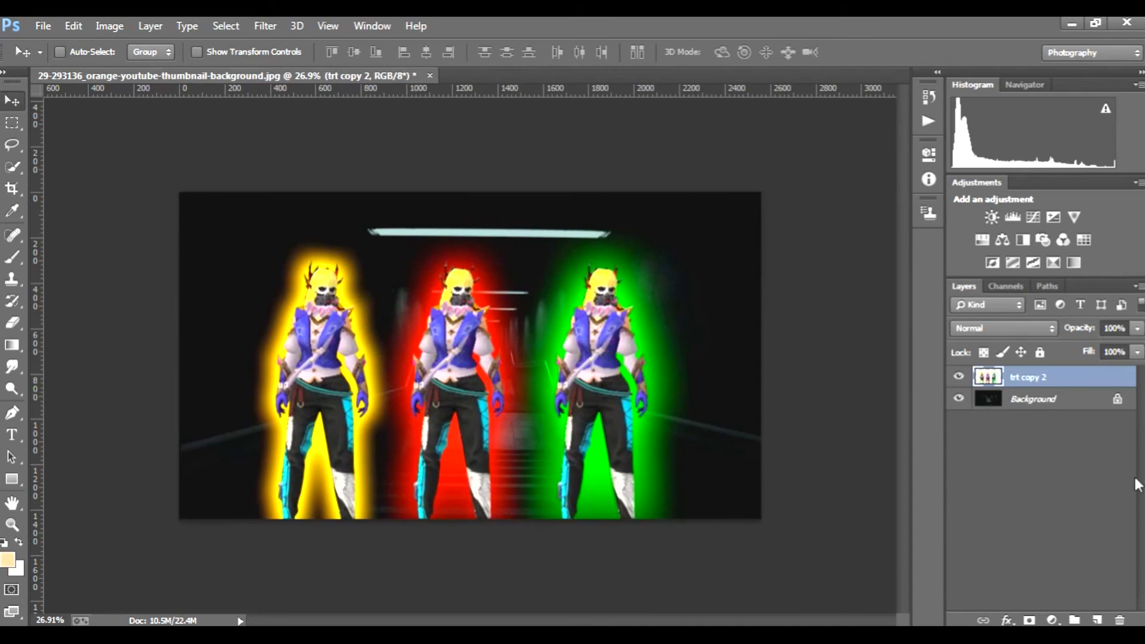
# - Merge the trt copy 2 layer with the Background layer
pyautogui.click(1030, 407)
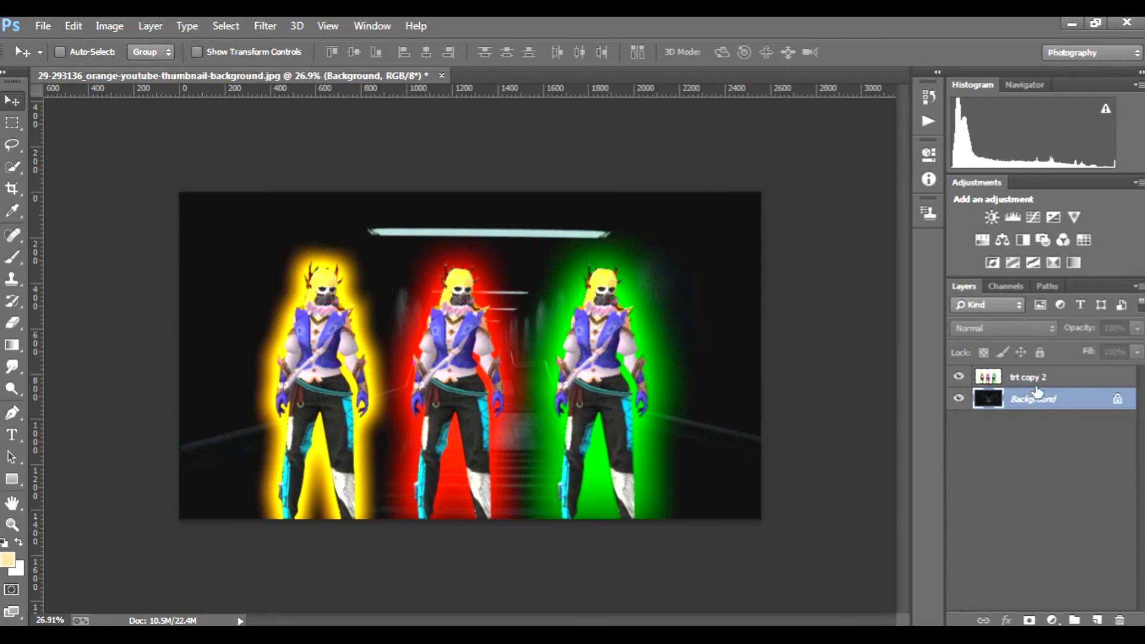
pyautogui.keyDown('ctrl'); pyautogui.click(1036, 385); pyautogui.keyUp('ctrl')
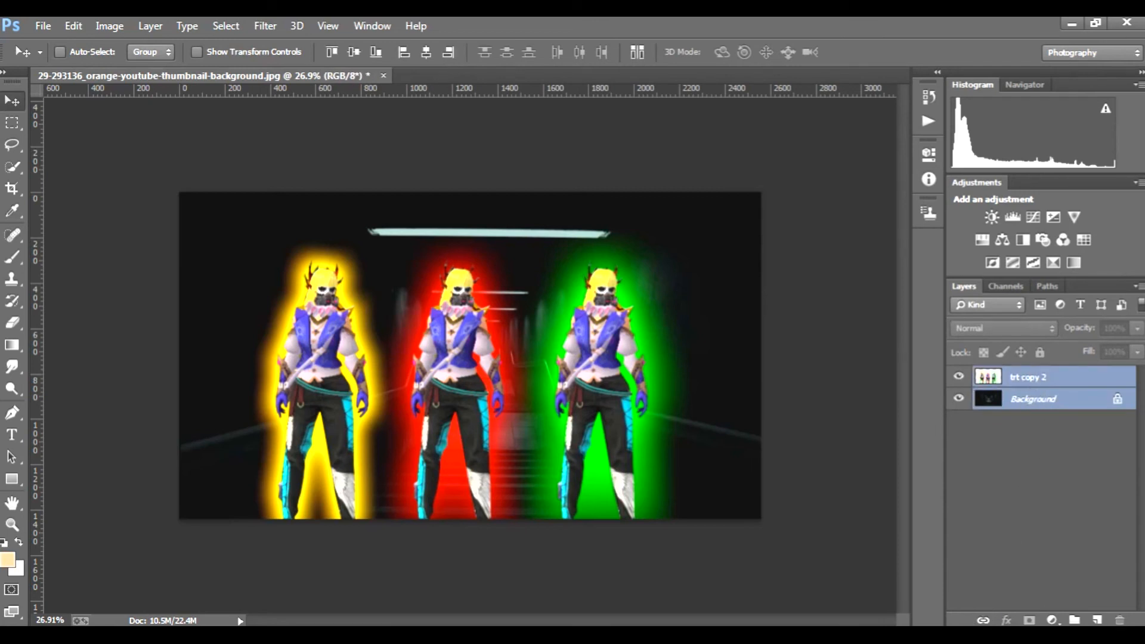
pyautogui.click(1067, 480)
pyautogui.rightClick(1047, 385)
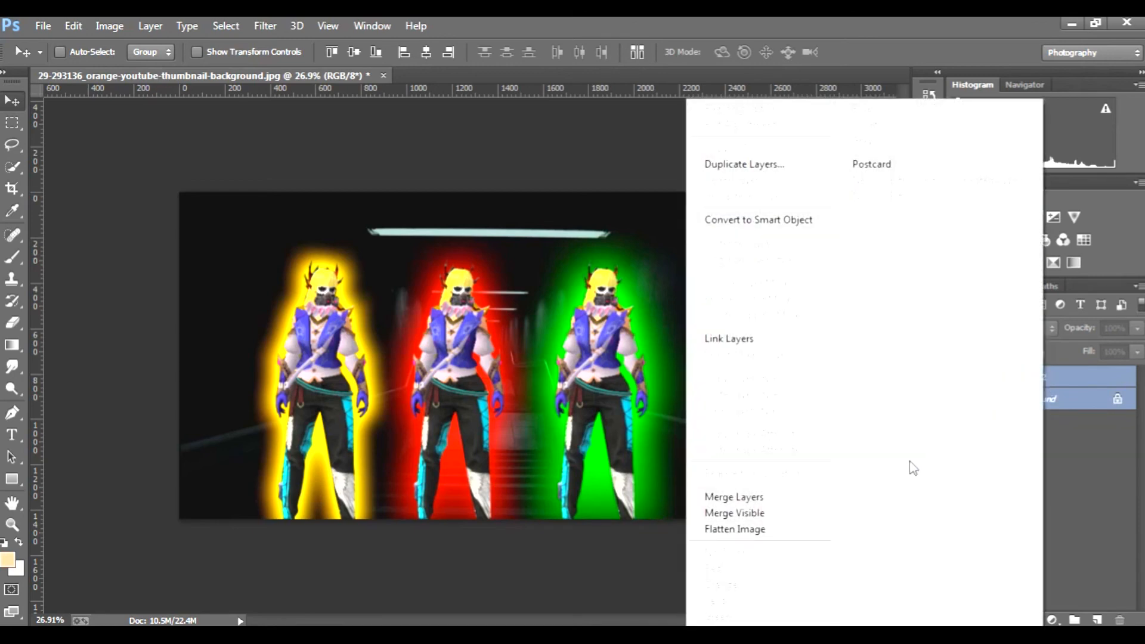
pyautogui.click(762, 500)
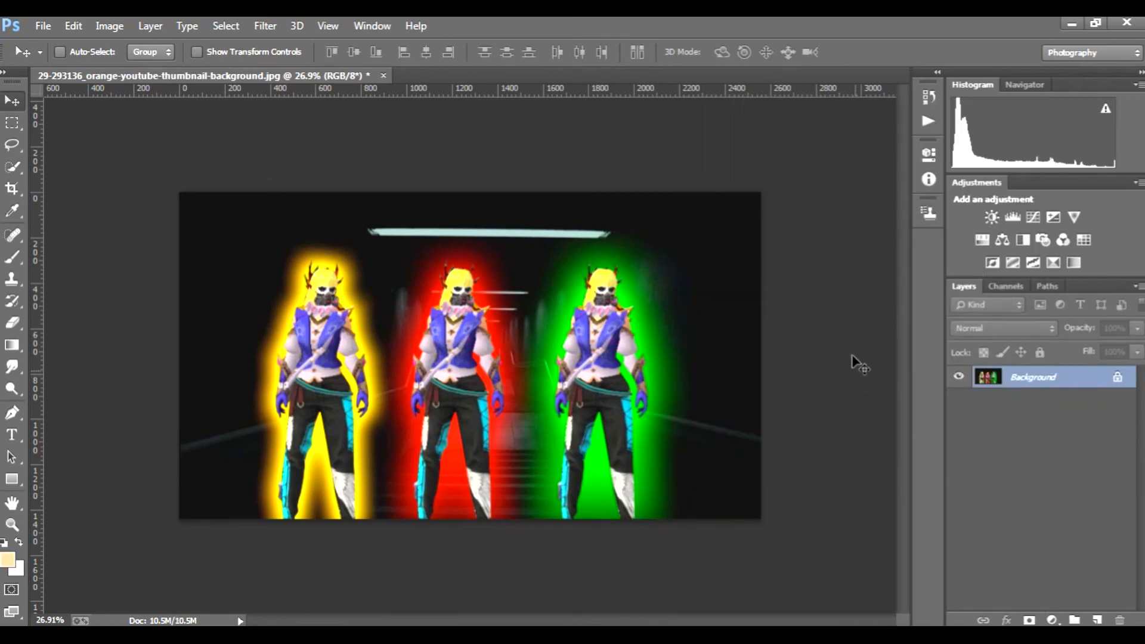
# - Start the Camera Raw filter on the merged image and slightly raise its Exposure, Contrast, Vibrance and Clarity
pyautogui.click(269, 26)
pyautogui.click(370, 124)
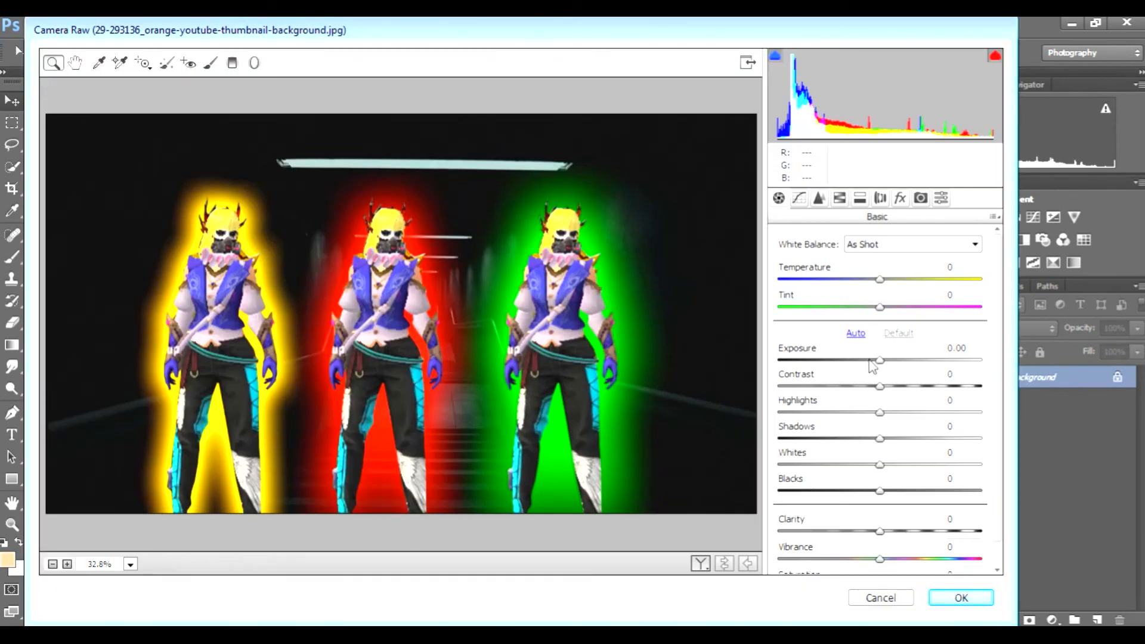
pyautogui.moveTo(881, 360); pyautogui.dragTo(884, 387)
pyautogui.moveTo(880, 559)
pyautogui.mouseDown()
pyautogui.moveTo(895, 554)
pyautogui.moveTo(886, 559)
pyautogui.mouseUp()
pyautogui.scroll(-1, 894, 551)
pyautogui.moveTo(880, 504); pyautogui.dragTo(885, 504)
# - Slightly raise the HSL Luminance of the oranges, greens, aquas and blues
pyautogui.click(840, 198)
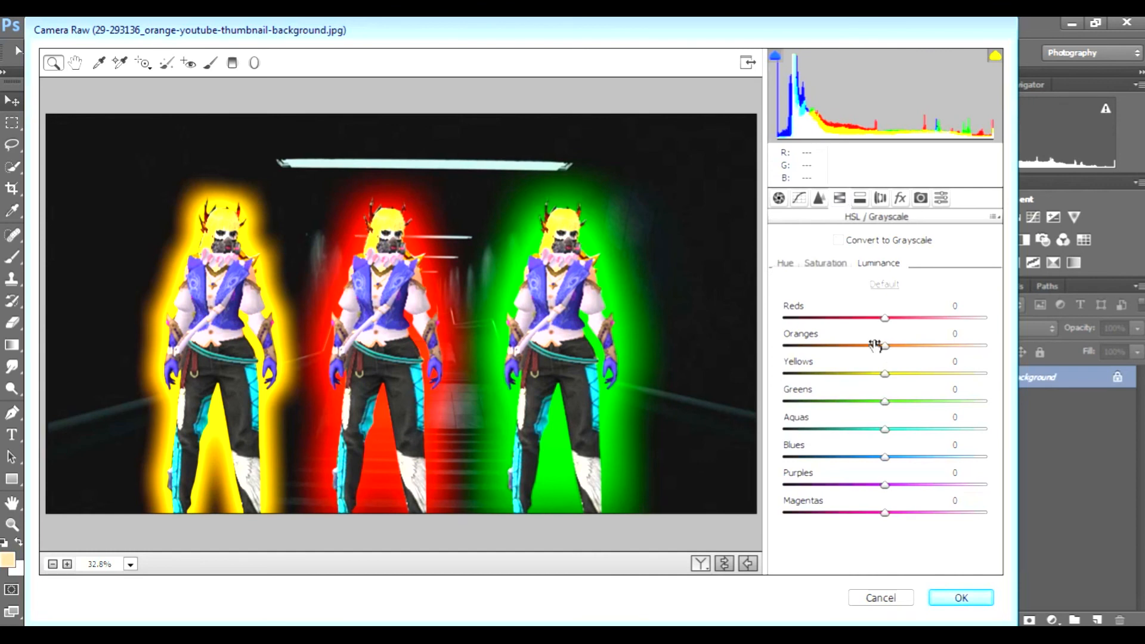
pyautogui.moveTo(887, 399); pyautogui.dragTo(889, 347)
pyautogui.moveTo(894, 429); pyautogui.dragTo(891, 457)
pyautogui.moveTo(889, 346); pyautogui.dragTo(895, 346)
pyautogui.moveTo(891, 401); pyautogui.dragTo(906, 430)
# - Set HSL Saturation to Oranges +30, Yellows +18, Greens +44, Aquas +15, Blues +100, Purples +26 and Magentas +31
pyautogui.click(831, 264)
pyautogui.moveTo(886, 346); pyautogui.dragTo(911, 348)
pyautogui.moveTo(886, 485); pyautogui.dragTo(992, 463)
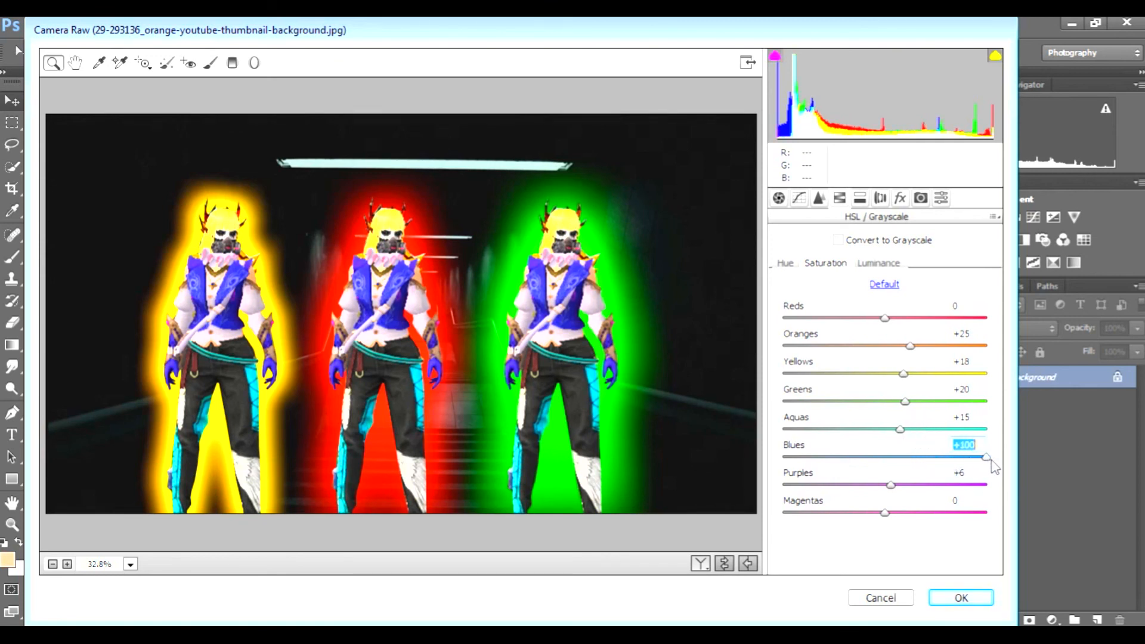
pyautogui.moveTo(910, 346); pyautogui.dragTo(916, 346)
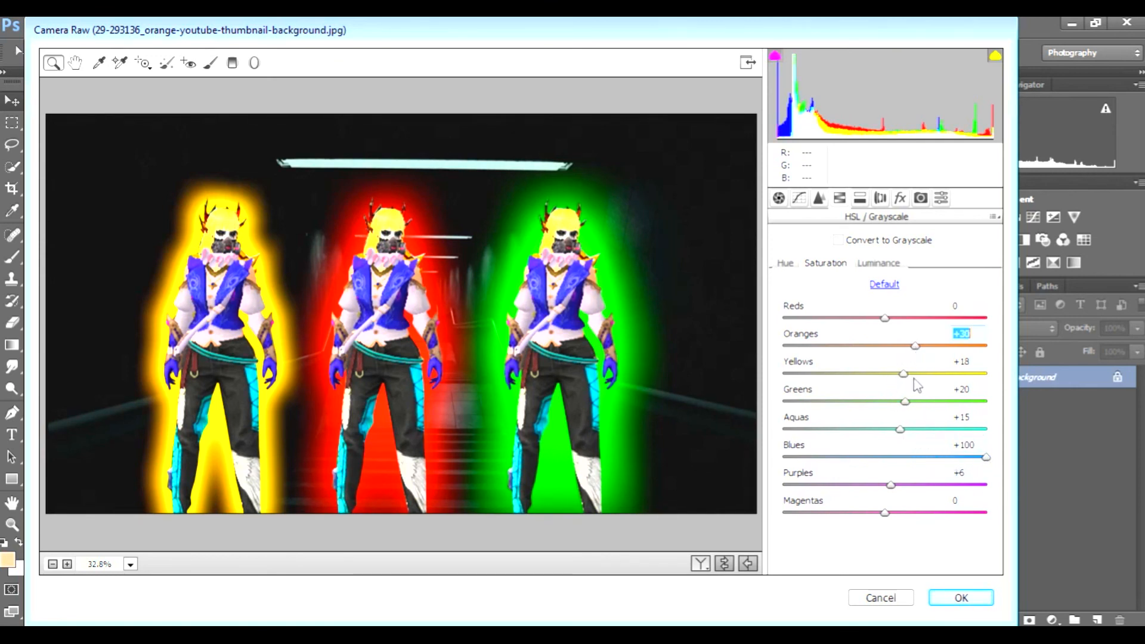
pyautogui.moveTo(907, 401); pyautogui.dragTo(928, 404)
pyautogui.moveTo(885, 513); pyautogui.dragTo(918, 485)
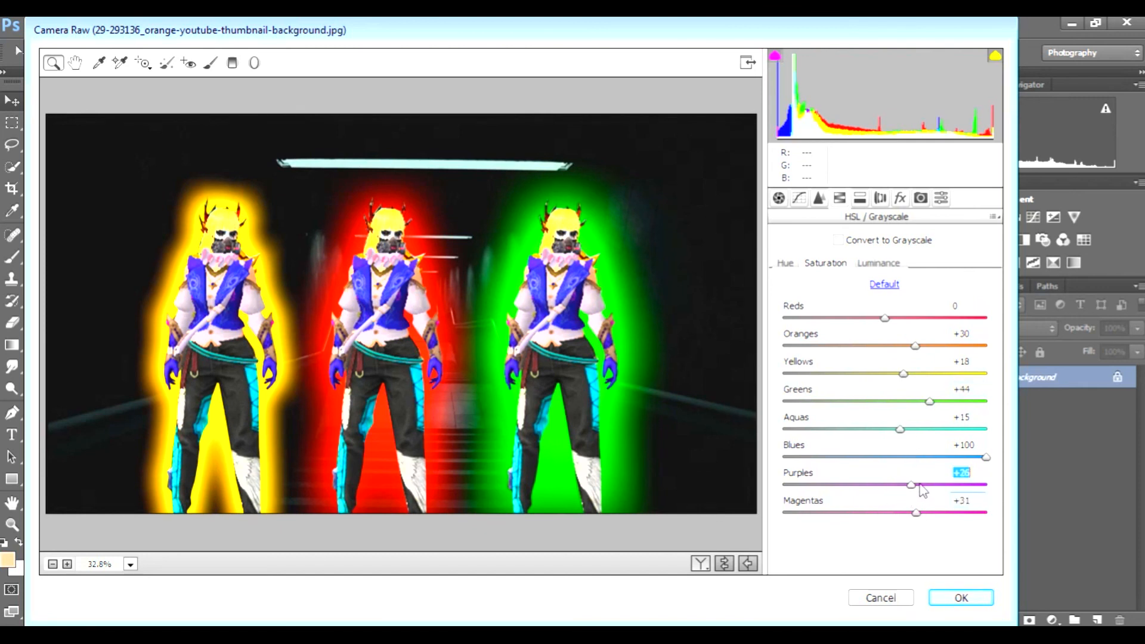
# - Shift the Greens hue to +8 and apply the Camera Raw filter
pyautogui.click(791, 266)
pyautogui.moveTo(886, 401)
pyautogui.mouseDown()
pyautogui.moveTo(786, 403)
pyautogui.moveTo(894, 404)
pyautogui.mouseUp()
pyautogui.click(955, 599)
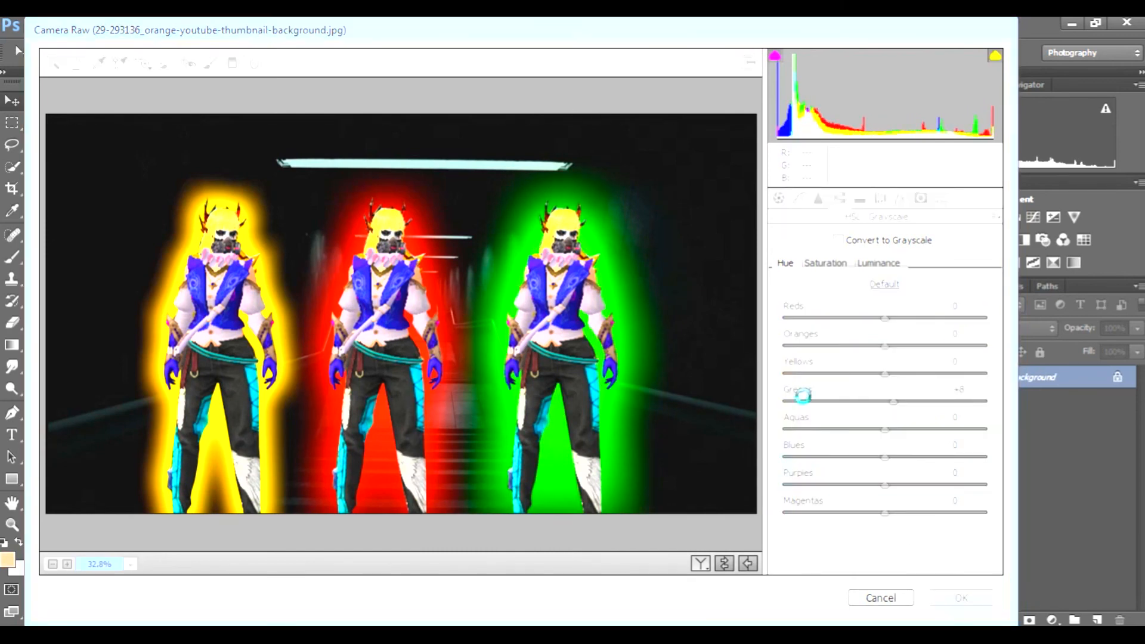